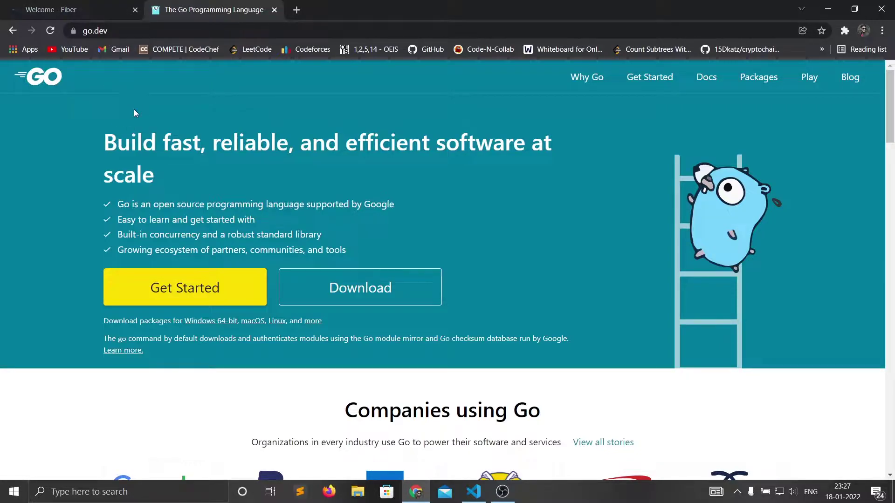
# Switch to the 'Welcome - Fiber' docs tab and review its Installation section
pyautogui.click(71, 11)
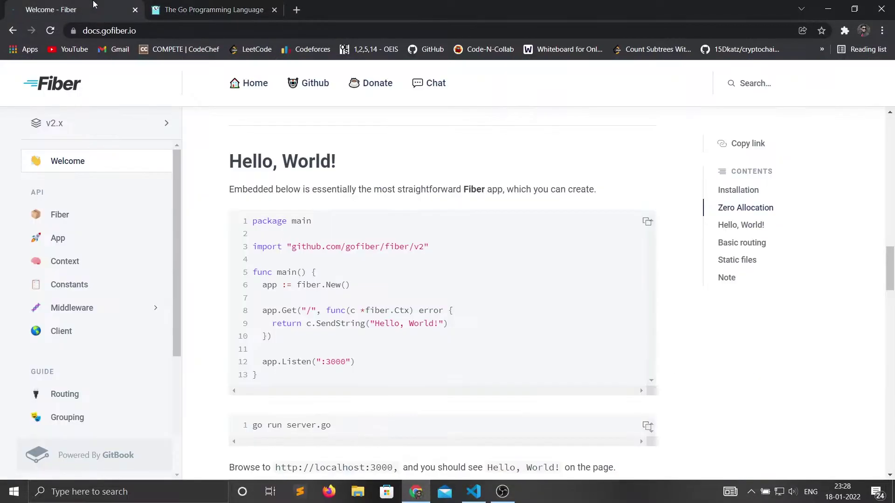
pyautogui.scroll(4, 349, 231)
pyautogui.scroll(4, 342, 220)
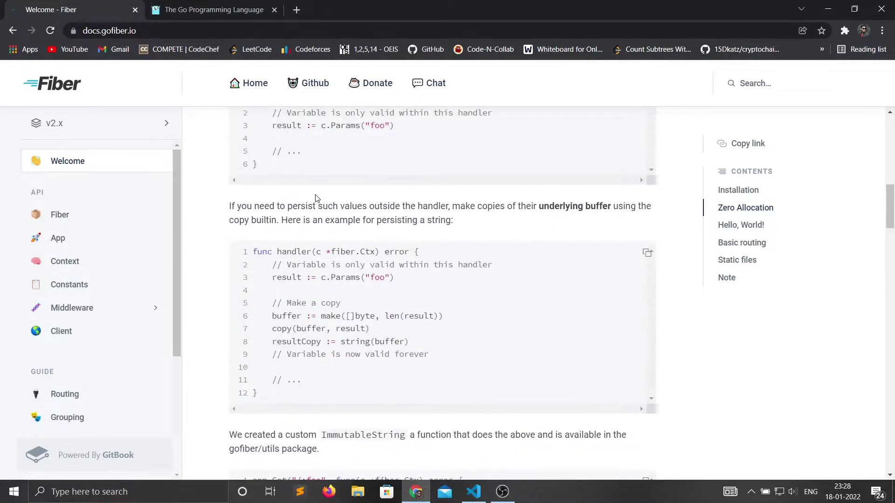
pyautogui.scroll(4, 333, 206)
pyautogui.scroll(3, 328, 198)
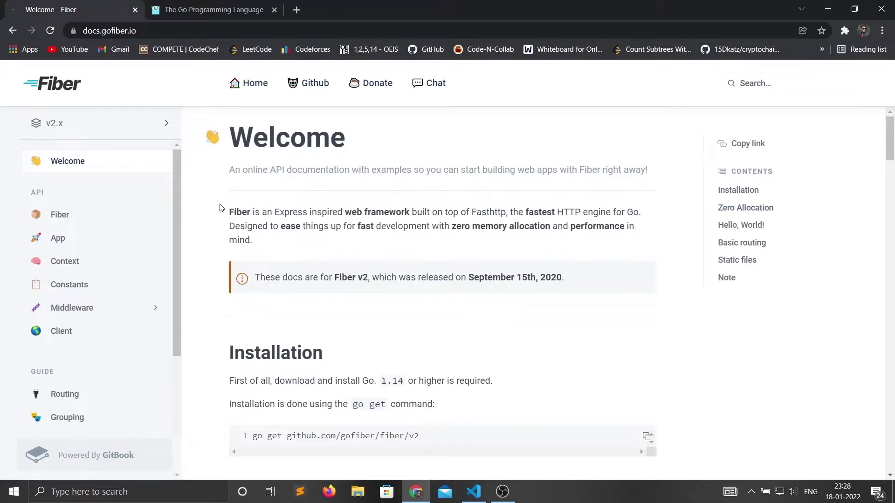
pyautogui.scroll(-2, 329, 241)
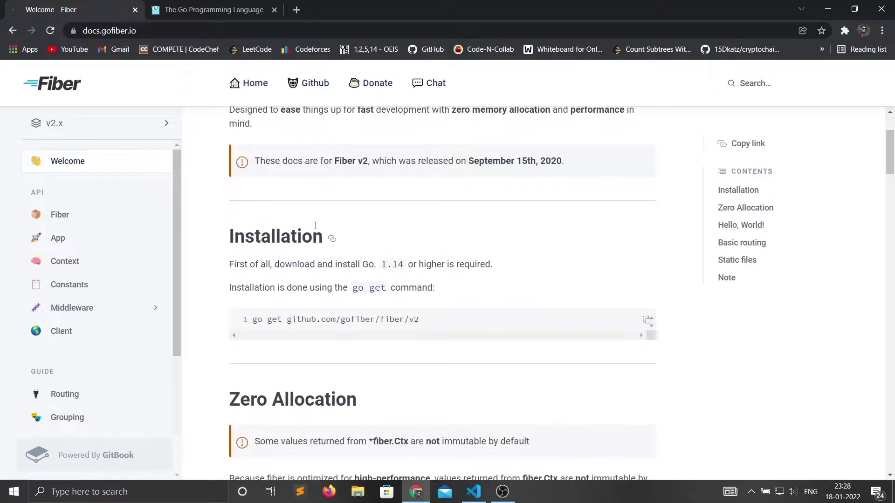
pyautogui.scroll(2, 391, 278)
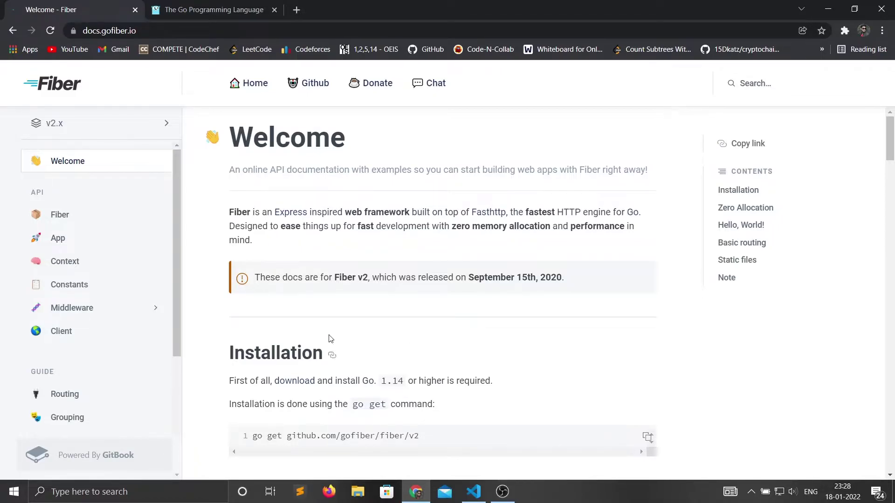
pyautogui.scroll(-2, 376, 296)
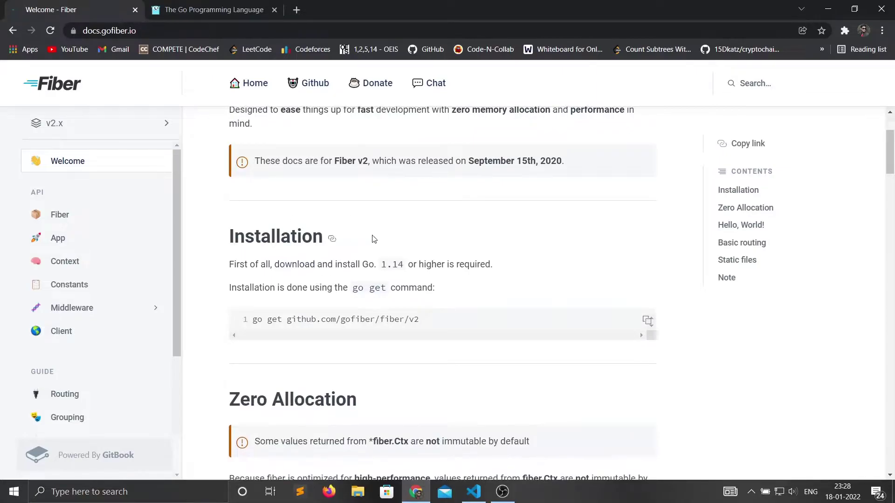
pyautogui.scroll(-2, 432, 283)
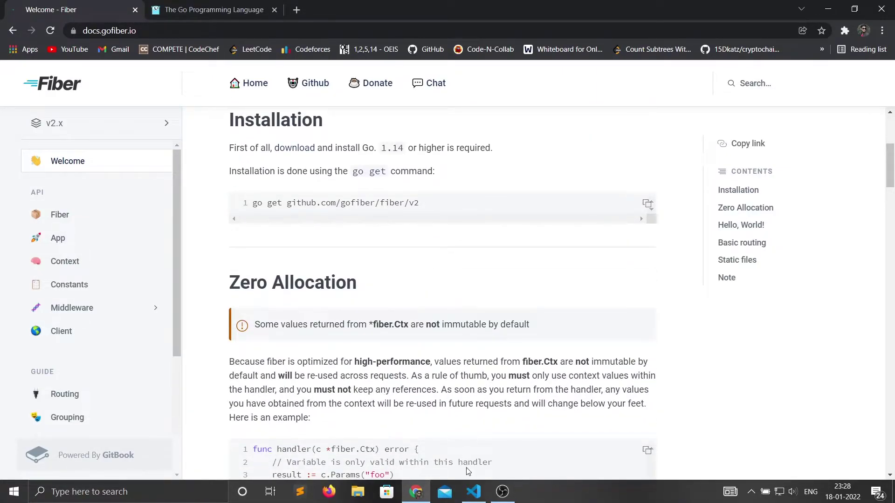
# Run 'go mod init backend' and inspect go.mod's module name and Go 1.17 version
pyautogui.click(423, 496)
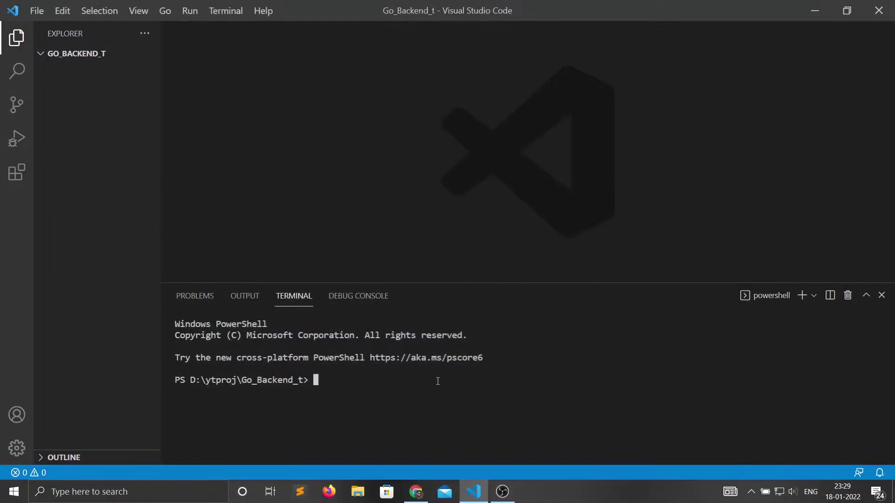
pyautogui.write('go mod')
pyautogui.write(' init ')
pyautogui.write('back')
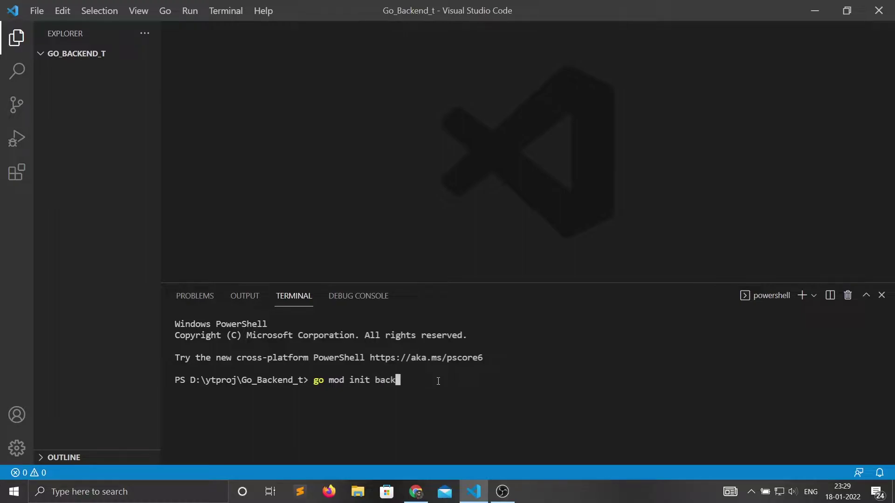
pyautogui.write('end')
pyautogui.press('Return')
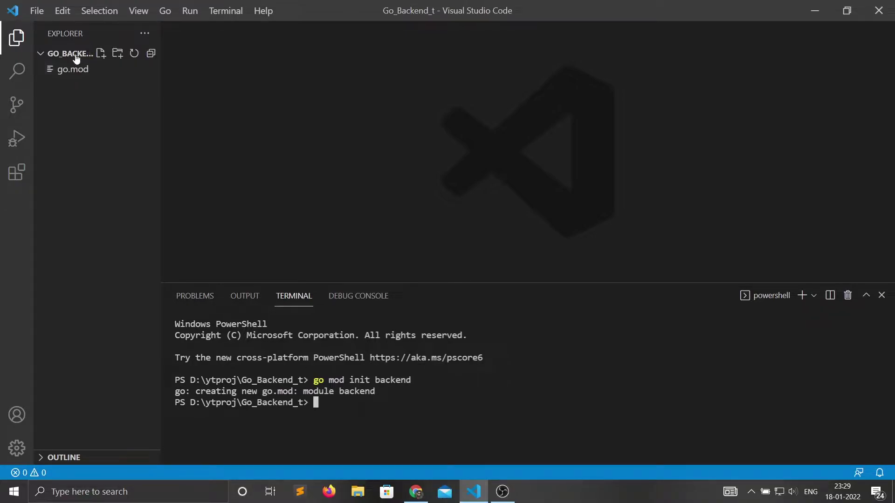
pyautogui.click(73, 69)
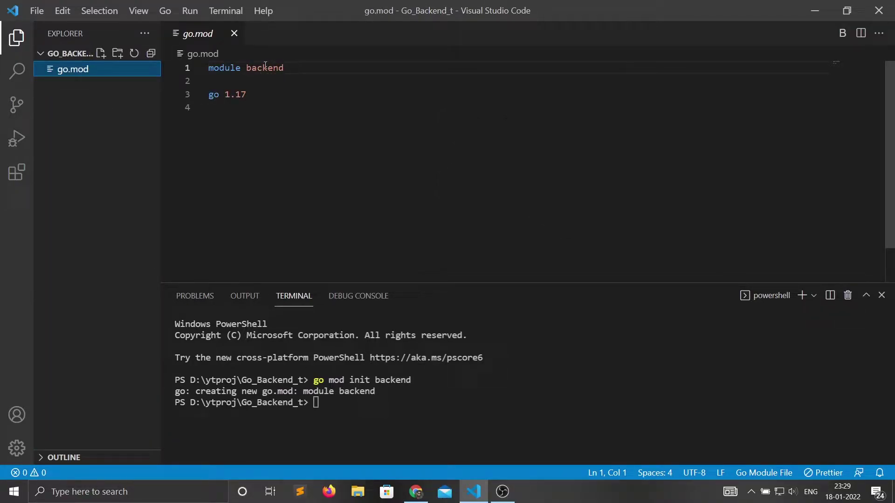
pyautogui.doubleClick(265, 67)
pyautogui.moveTo(255, 94); pyautogui.dragTo(223, 95)
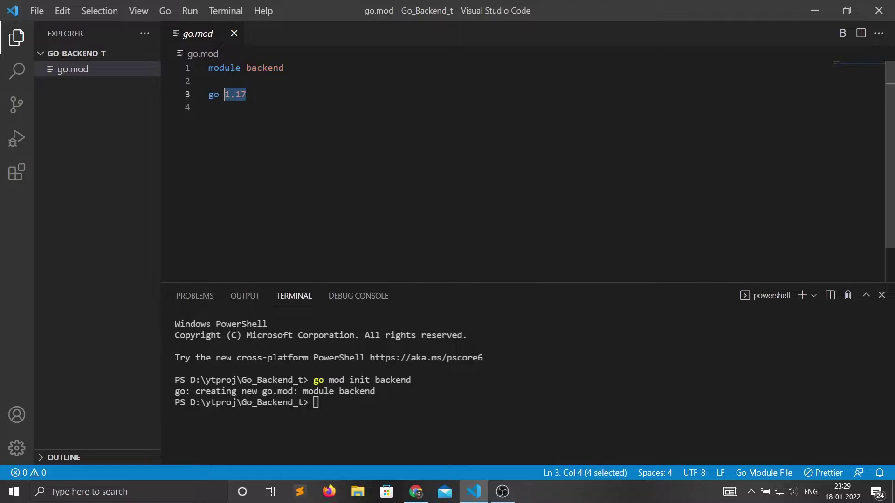
# Copy the Fiber go get install command from the docs for the terminal
pyautogui.click(322, 405)
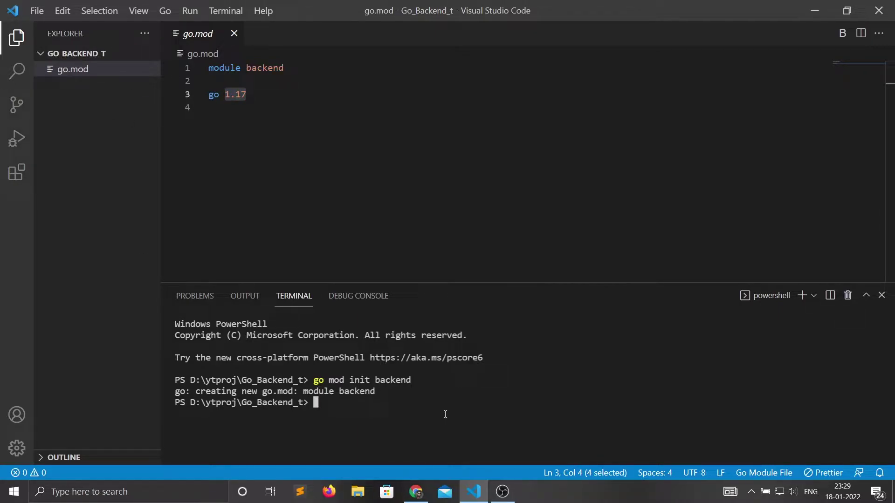
pyautogui.click(416, 491)
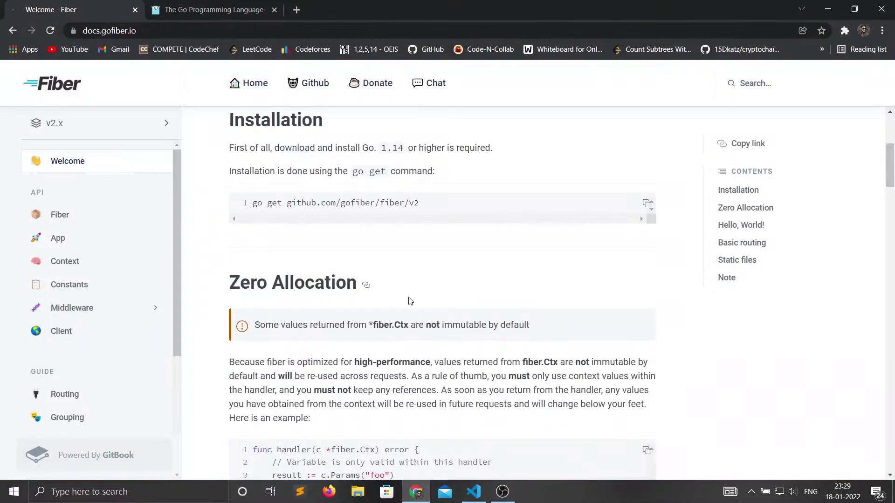
pyautogui.click(647, 203)
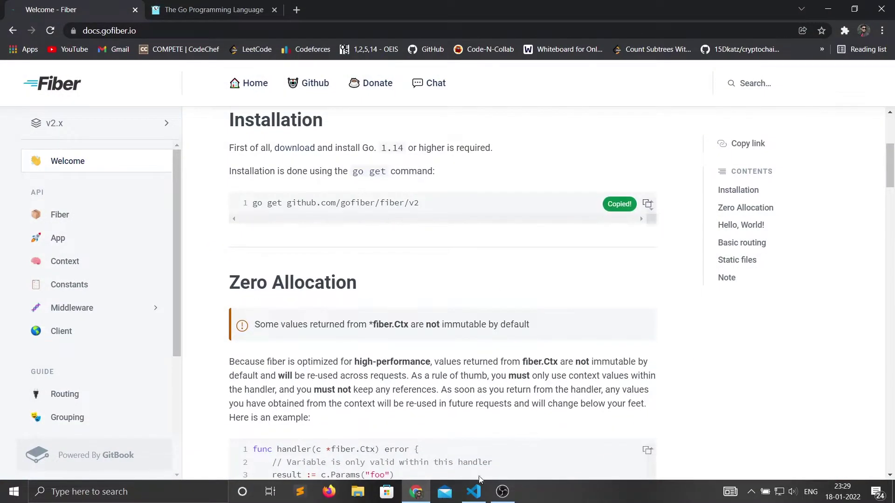
pyautogui.click(473, 491)
# Paste and run 'go get github.com/gofiber/fiber/v2' in the terminal
pyautogui.hotkey('ctrl', 'v')
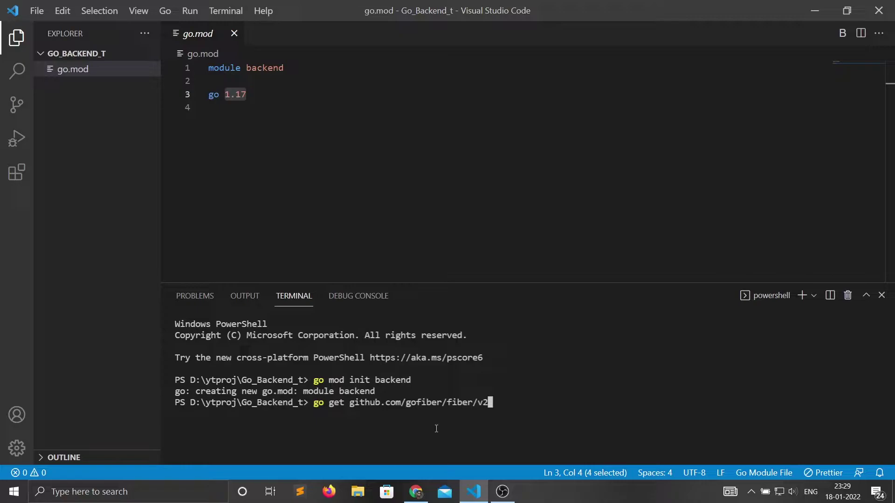
pyautogui.press('Return')
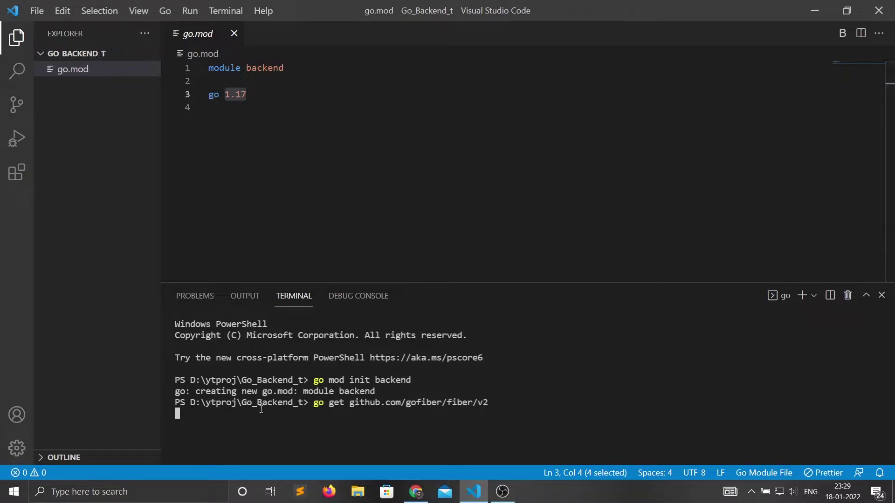
# Create main.go in the Explorer with 'package main' on line 1
pyautogui.click(100, 53)
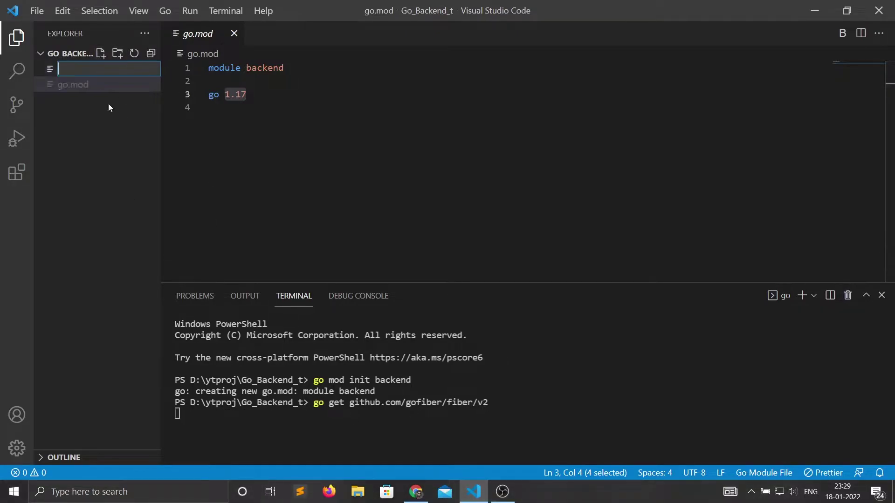
pyautogui.write('go.')
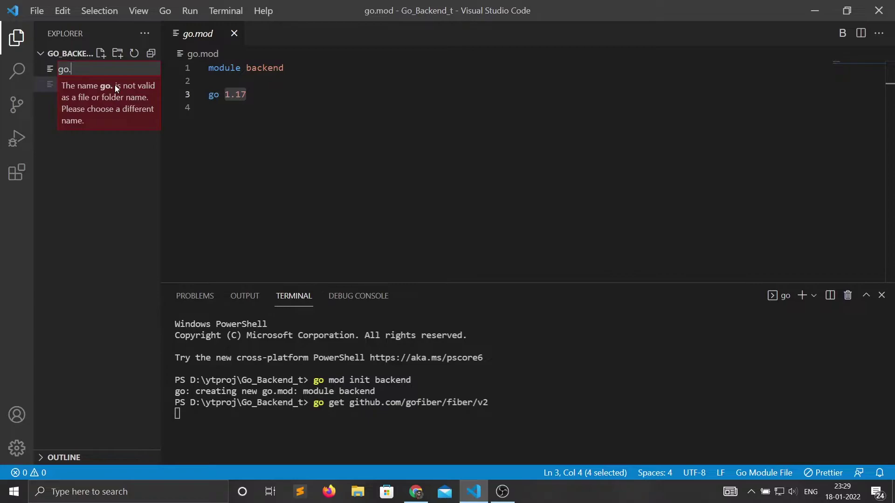
pyautogui.press('BackSpace')
pyautogui.press('BackSpace')
pyautogui.press('BackSpace')
pyautogui.write('main.')
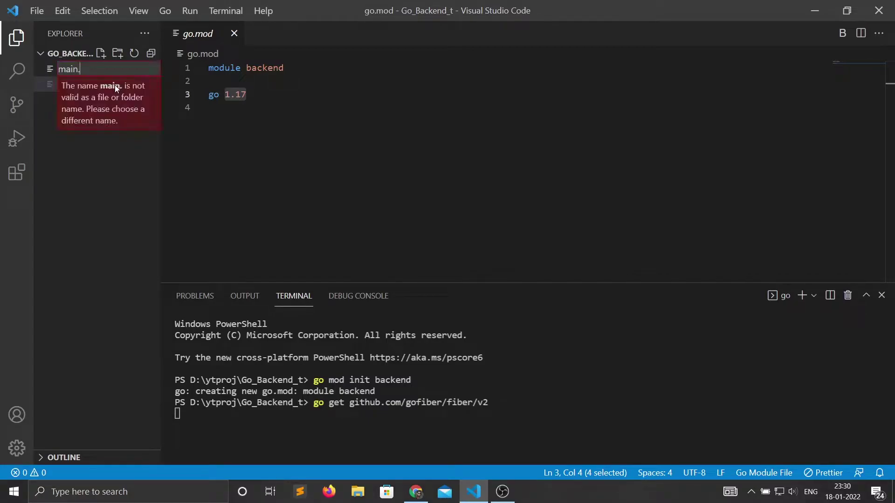
pyautogui.press('Escape')
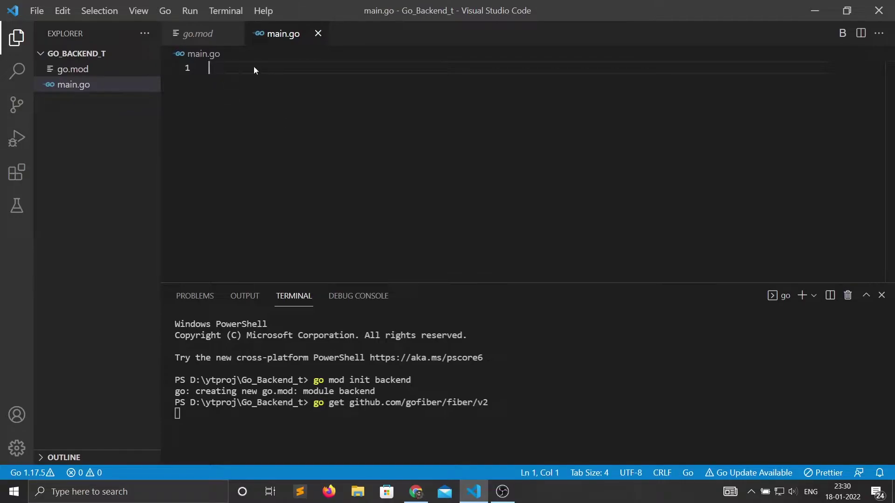
pyautogui.write('pa')
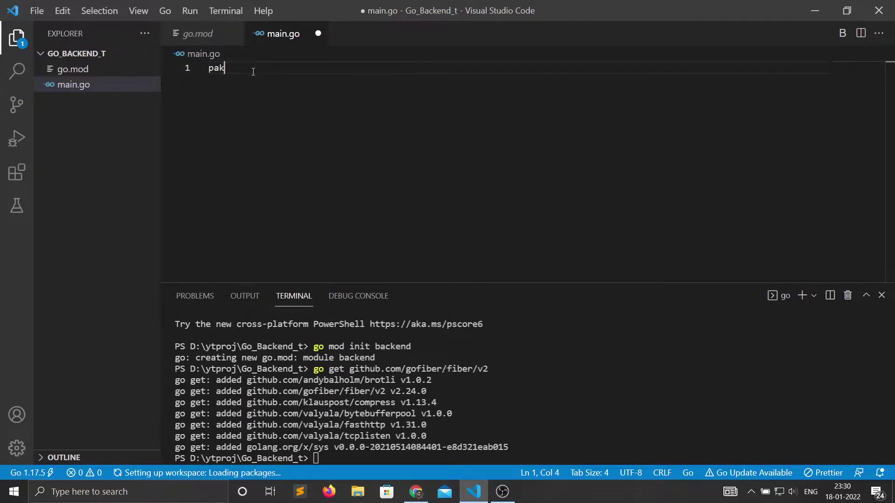
pyautogui.write('ckage ma')
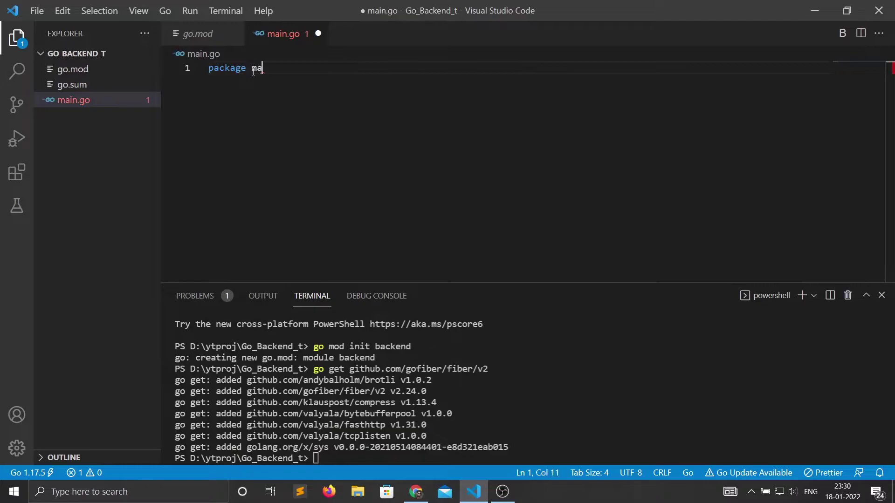
pyautogui.write('in')
pyautogui.hotkey('ctrl', 'space')
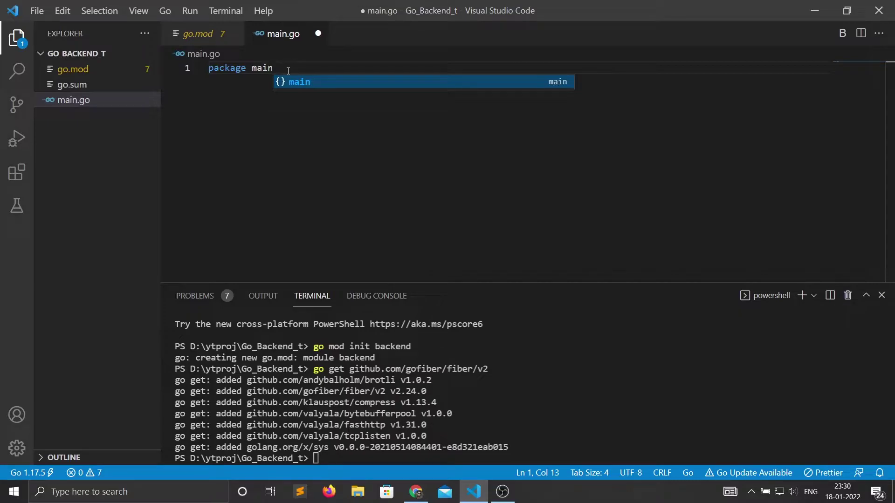
# Add an import block for github.com/gofiber/fiber/v2, copying the path from the terminal
pyautogui.press('Escape')
pyautogui.press('Return')
pyautogui.press('Return')
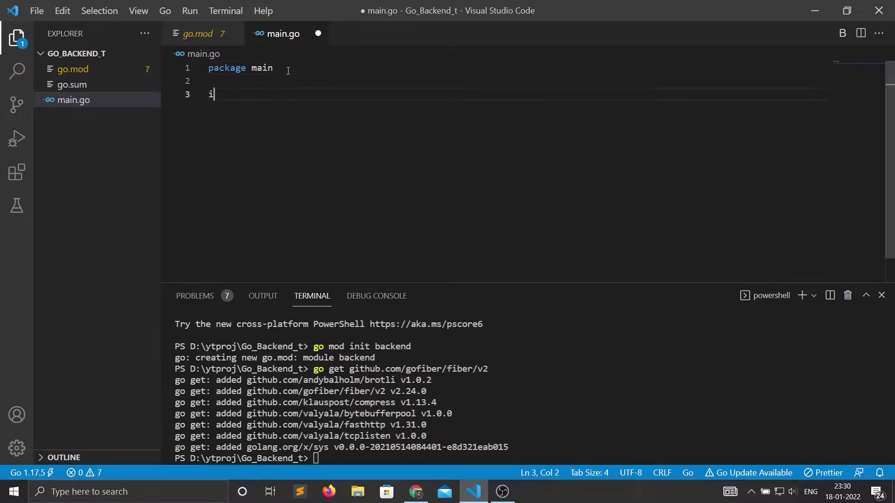
pyautogui.write('import (')
pyautogui.press('Return')
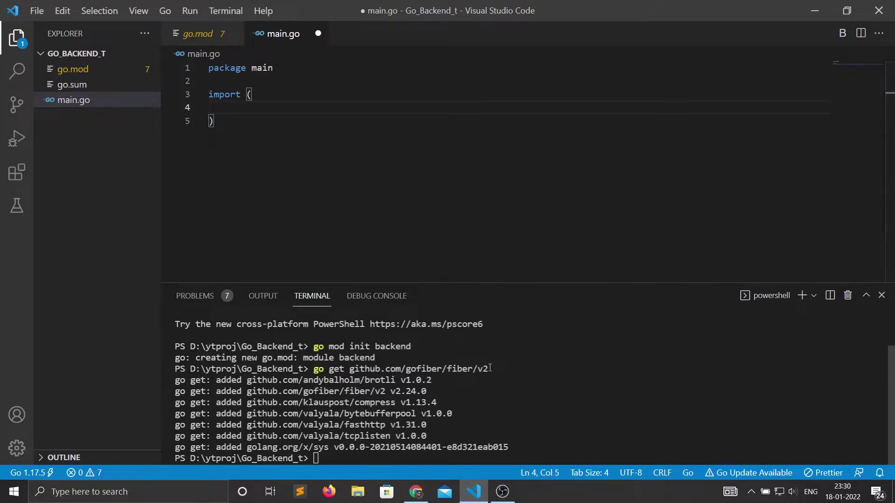
pyautogui.moveTo(491, 368); pyautogui.dragTo(349, 374)
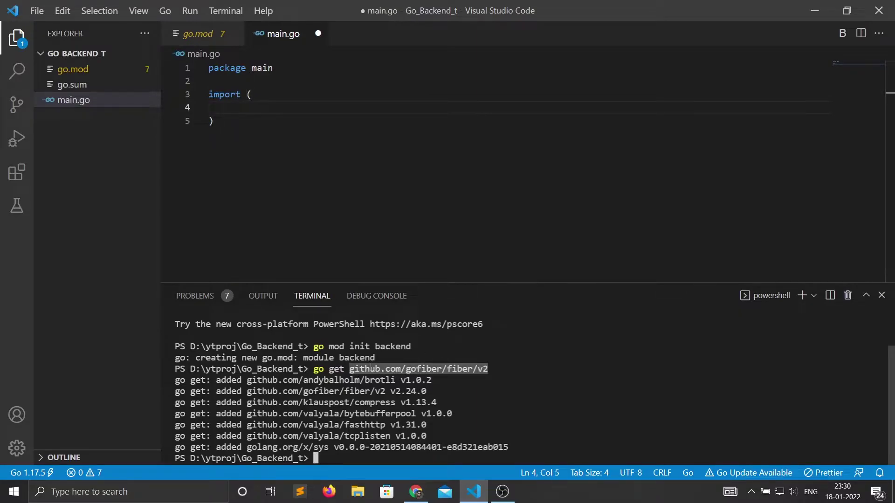
pyautogui.rightClick(351, 372)
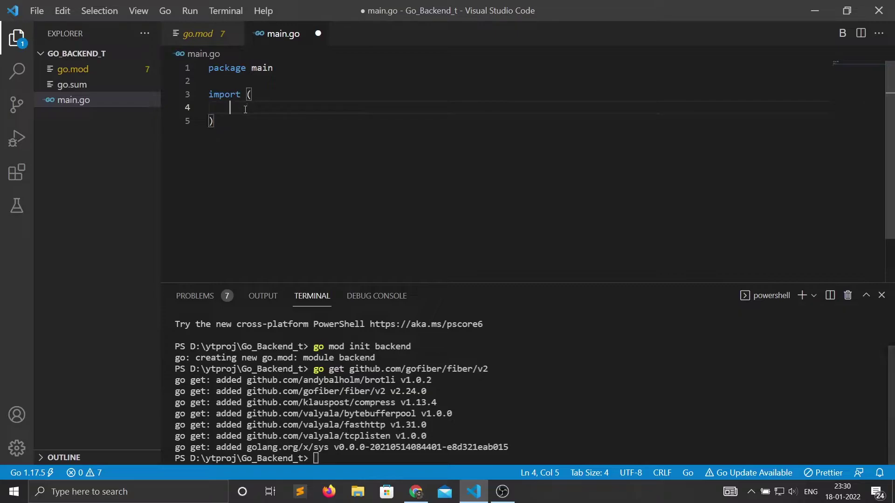
pyautogui.write('"')
pyautogui.hotkey('ctrl', 'v')
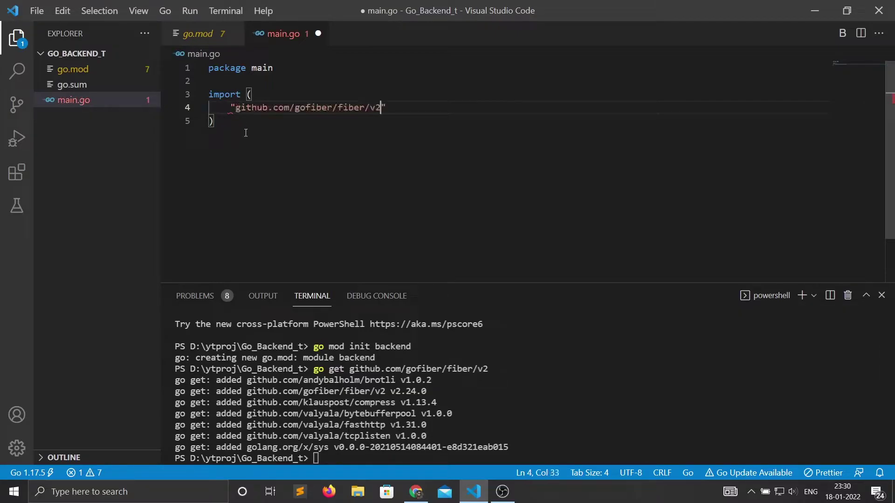
pyautogui.click(245, 134)
pyautogui.press('Return')
pyautogui.press('Return')
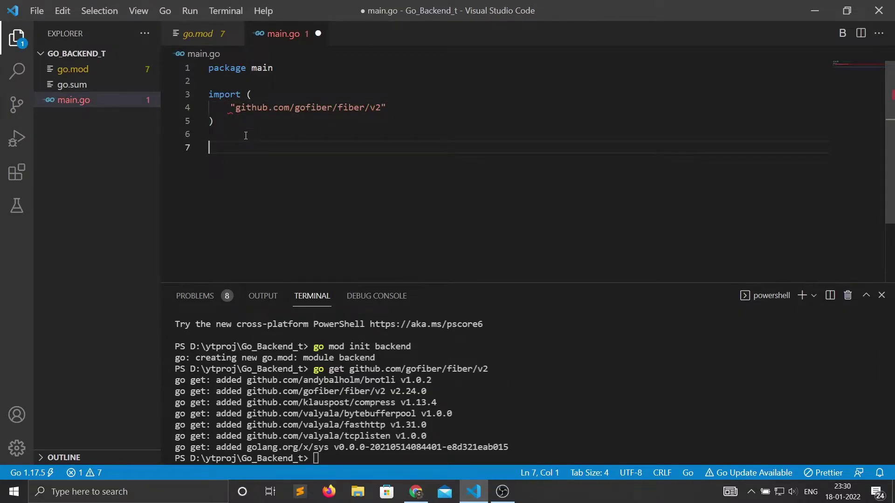
pyautogui.write('func')
pyautogui.write(' main()')
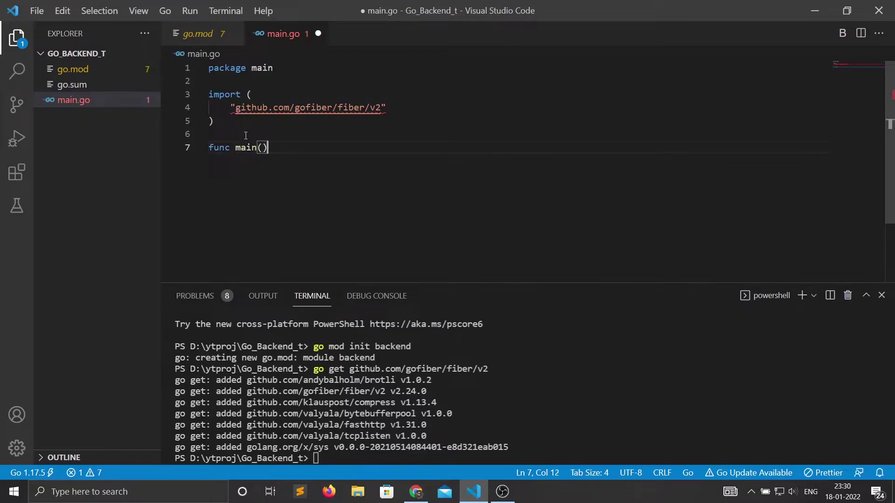
pyautogui.write('{')
# Write func main with app := fiber.New() and app.Listen(":8000")
pyautogui.press('Return')
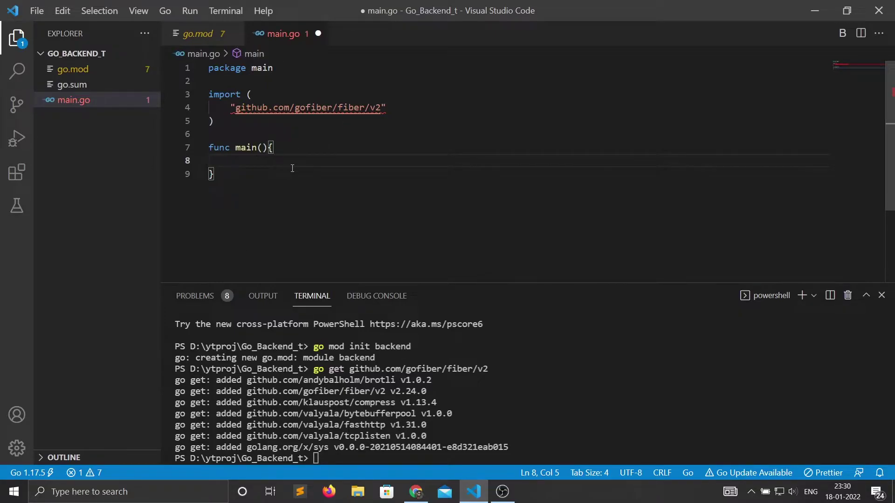
pyautogui.write('app ')
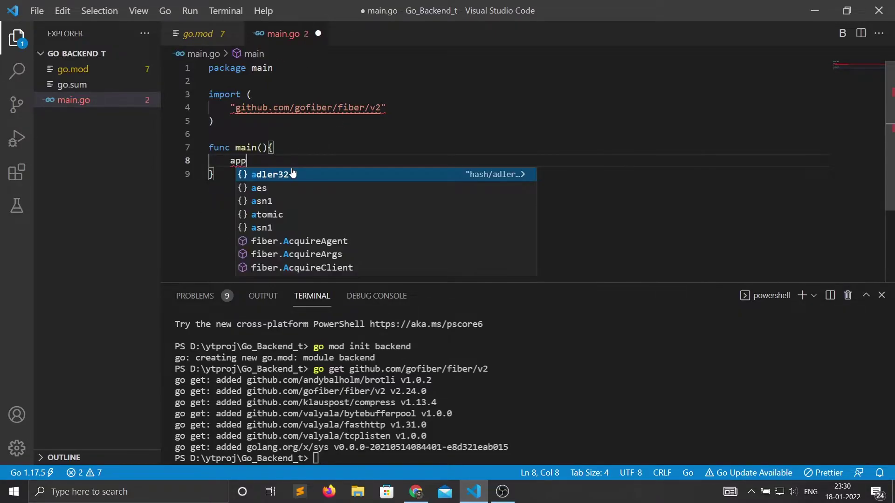
pyautogui.write(':= ')
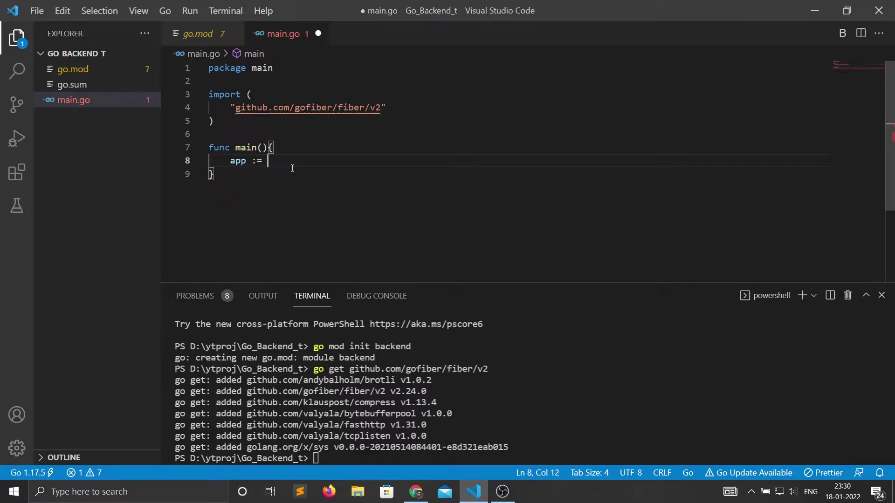
pyautogui.write('fiber')
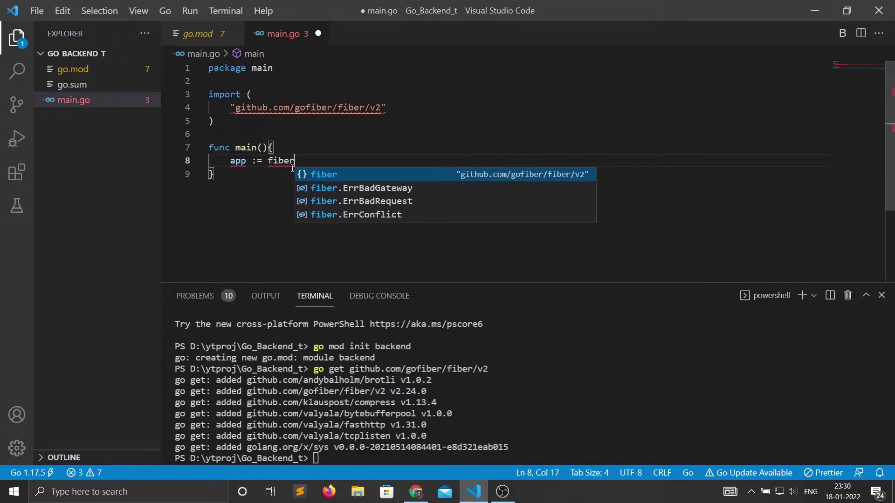
pyautogui.write('.New();')
pyautogui.press('Return')
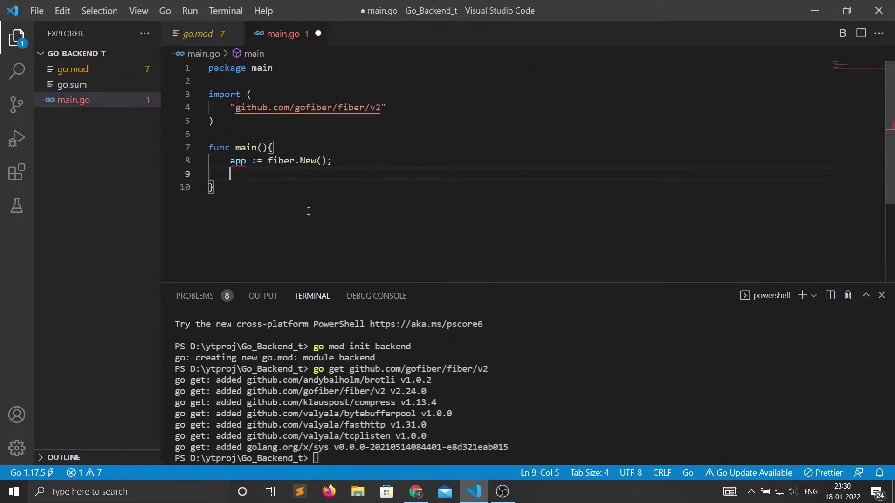
pyautogui.write('app.')
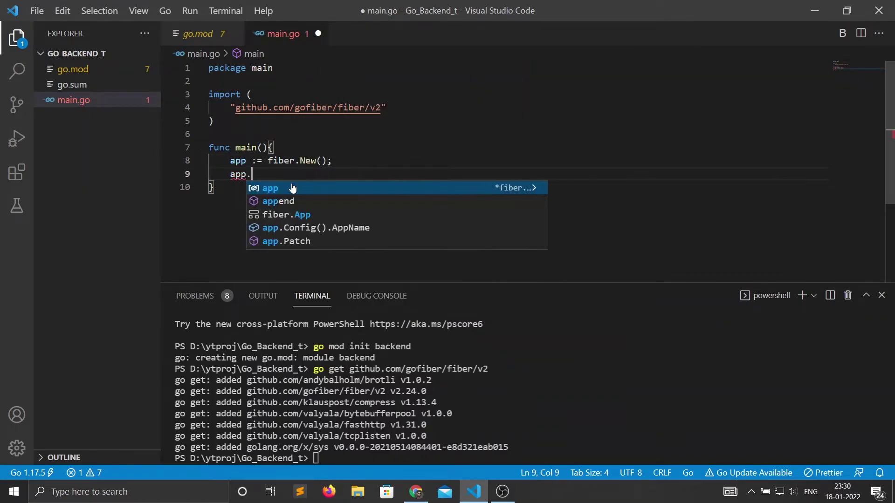
pyautogui.write('list')
pyautogui.click(292, 189)
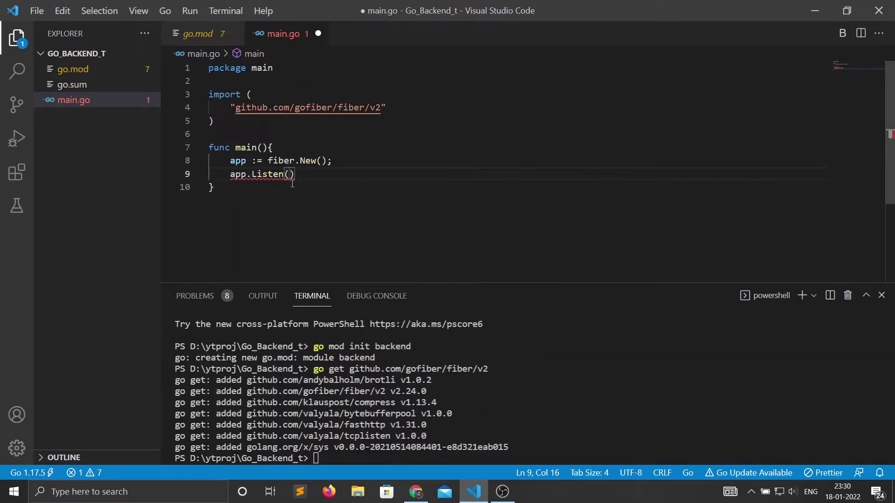
pyautogui.write('":')
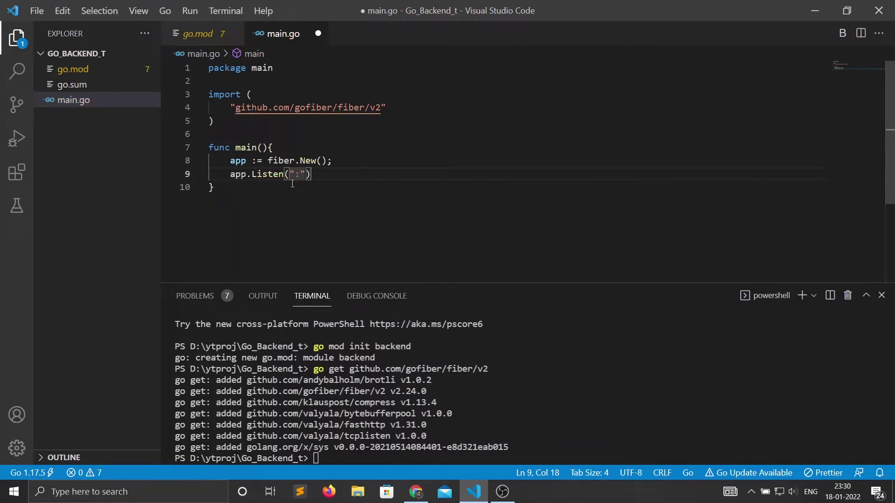
pyautogui.write('8000')
pyautogui.press('Right')
pyautogui.write(';')
pyautogui.press('Up')
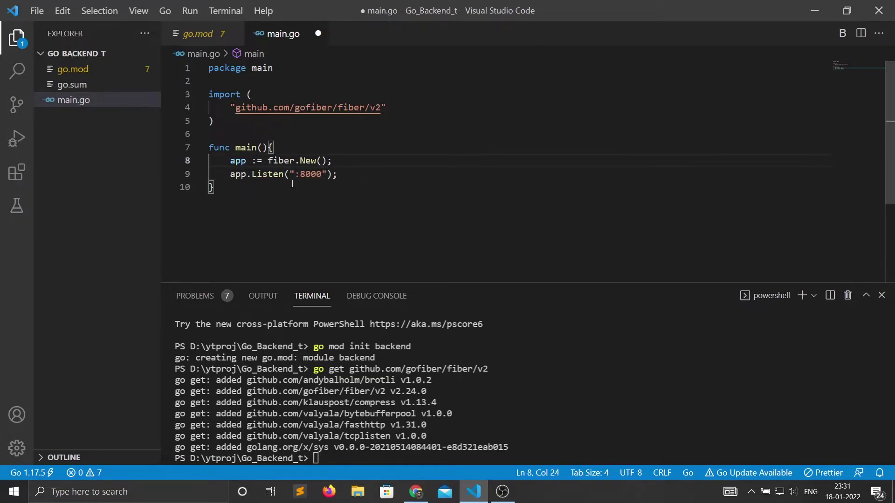
pyautogui.press('Return')
pyautogui.write('app')
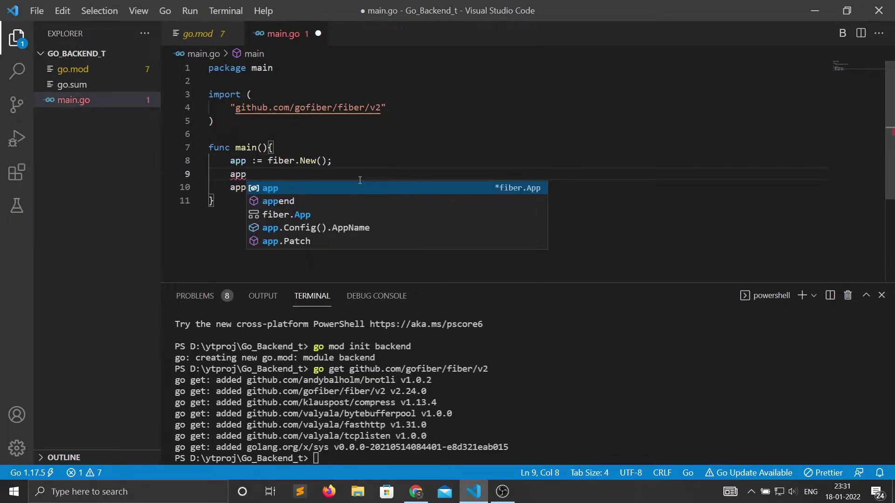
pyautogui.write('.')
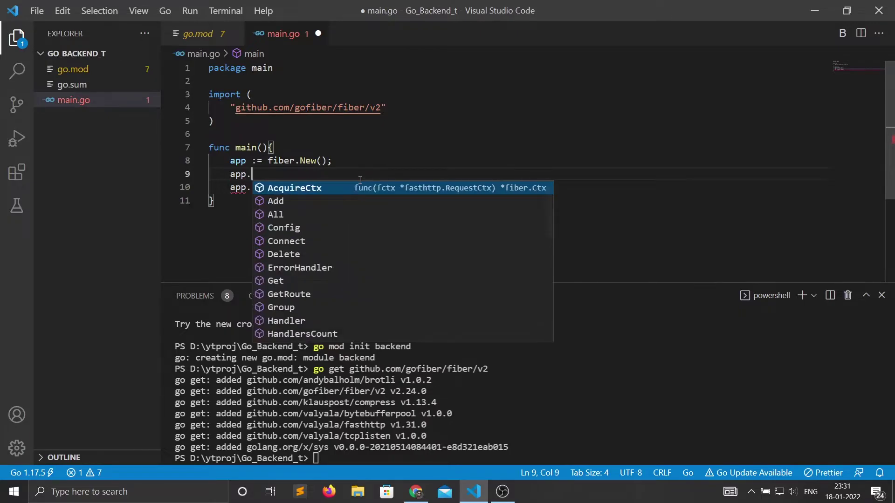
pyautogui.write('G')
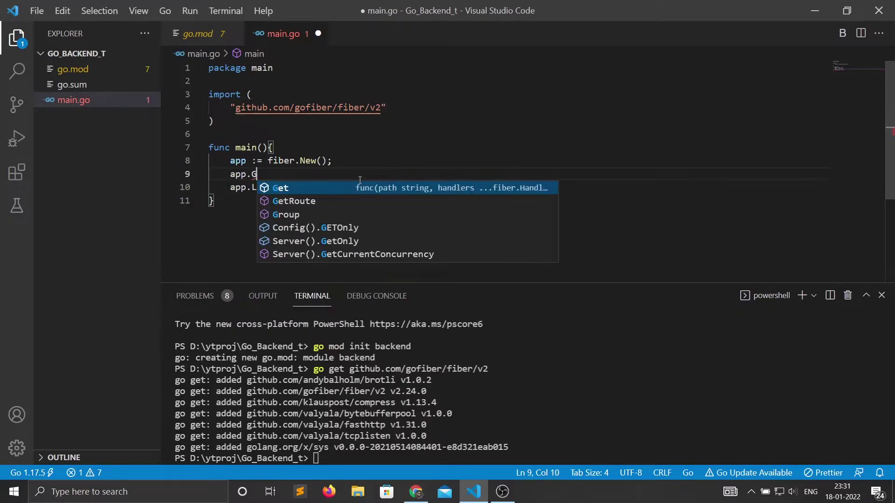
pyautogui.write('et(')
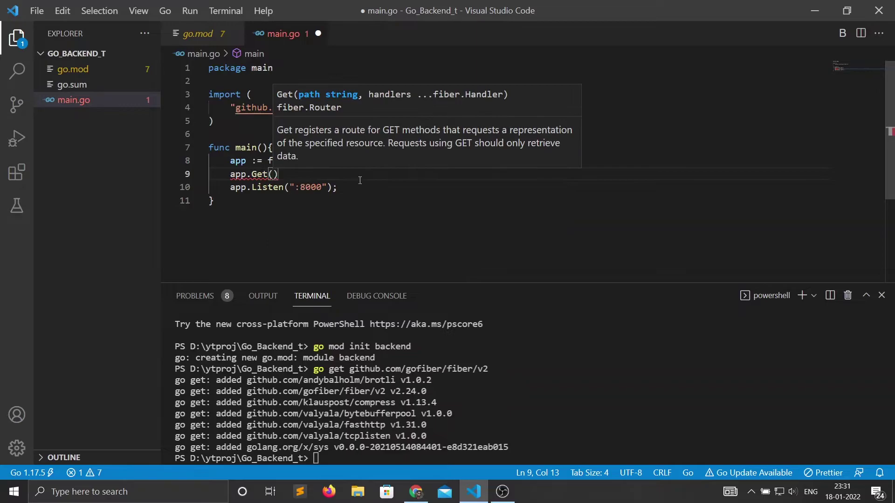
pyautogui.write('"')
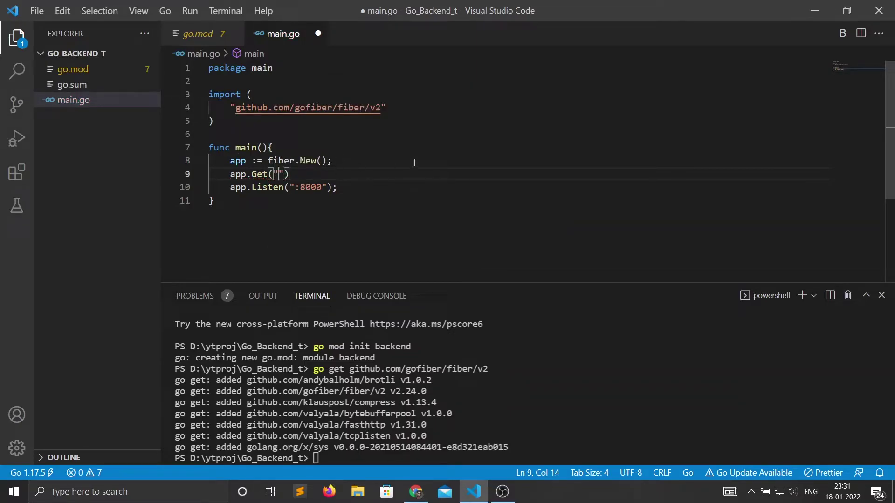
pyautogui.write('/"')
pyautogui.write(',')
# Add app.Get("/", indexRoute); on a new line above app.Listen
pyautogui.press('Left')
pyautogui.hotkey('ctrl', 'shift', 'Left')
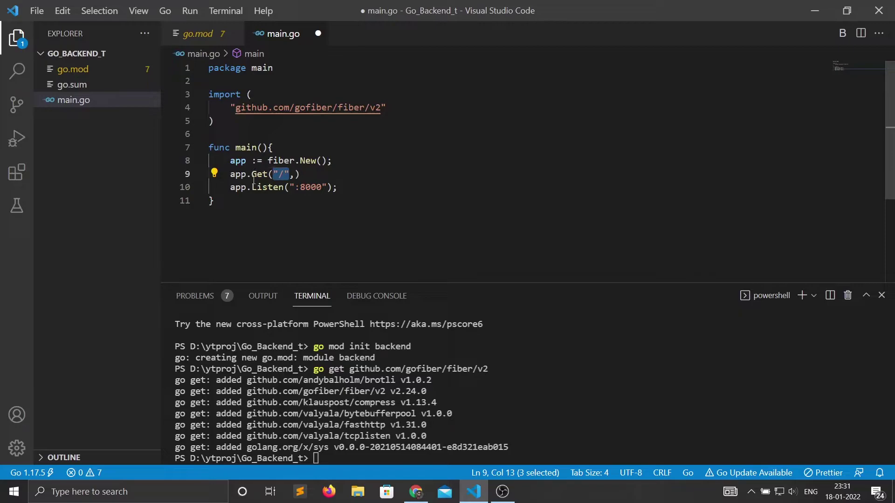
pyautogui.press('Right')
pyautogui.press('Right')
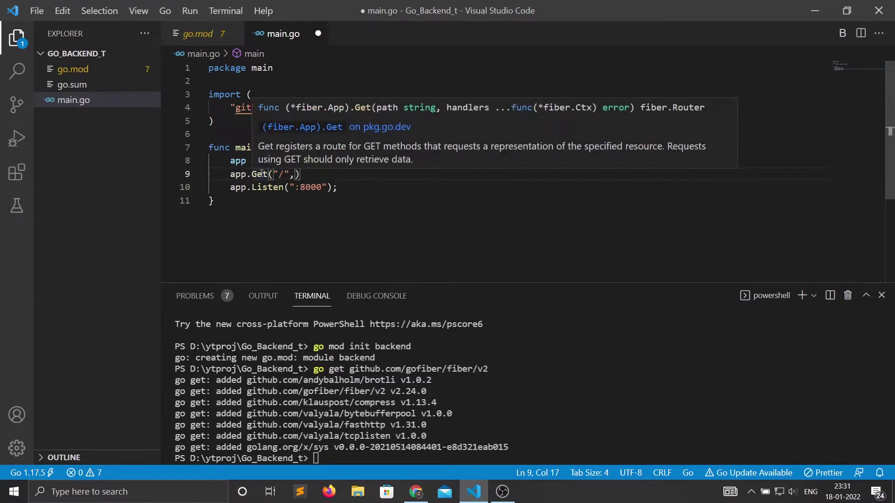
pyautogui.doubleClick(258, 174)
pyautogui.moveTo(289, 174); pyautogui.dragTo(277, 174)
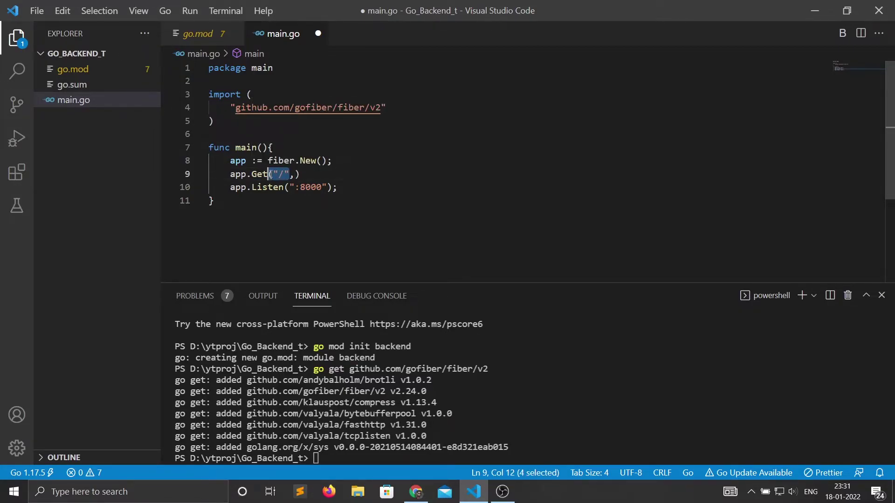
pyautogui.hotkey('shift', 'Left')
pyautogui.press('Right')
pyautogui.press('Right')
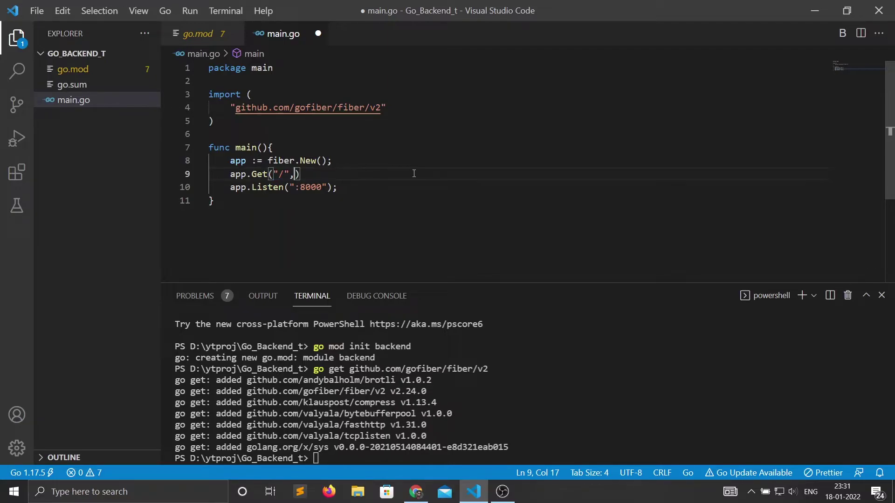
pyautogui.write('index')
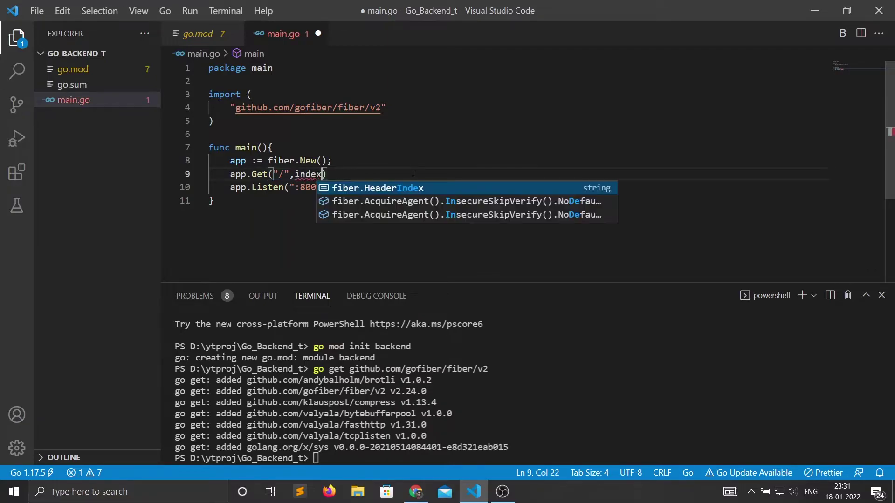
pyautogui.write('Route)')
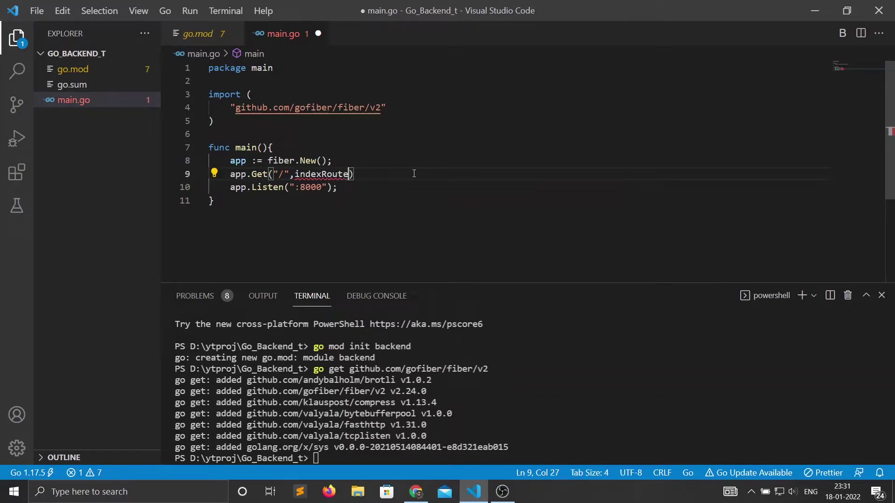
pyautogui.write(';')
# Declare func indexRoute above main taking x *fiber.Ctx and returning error
pyautogui.click(320, 140)
pyautogui.press('Return')
pyautogui.press('Return')
pyautogui.press('Up')
pyautogui.write('f')
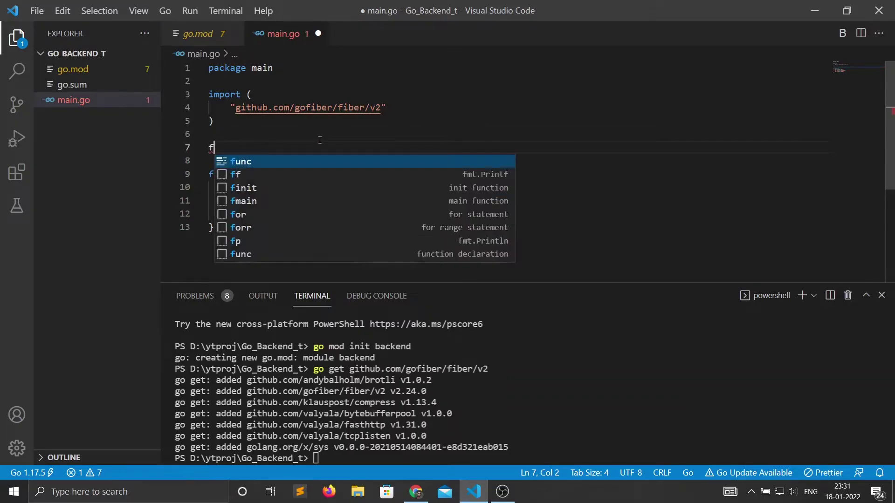
pyautogui.write('unc iu')
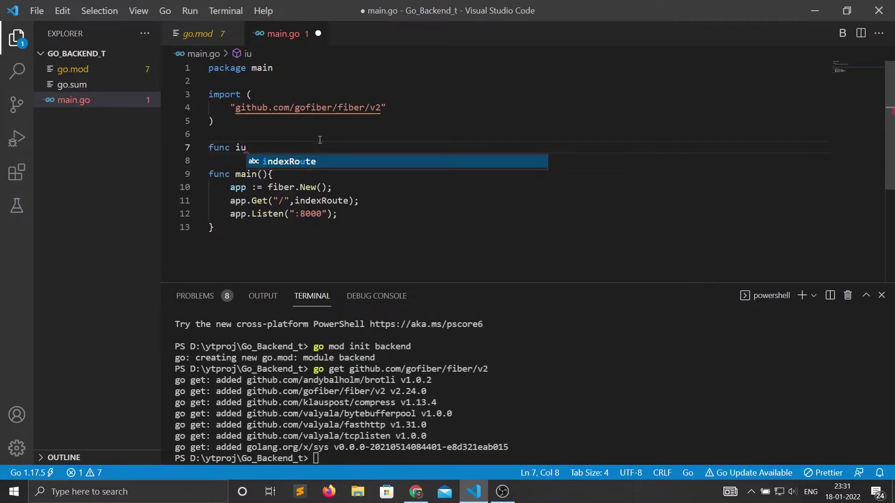
pyautogui.press('BackSpace')
pyautogui.write('ndex')
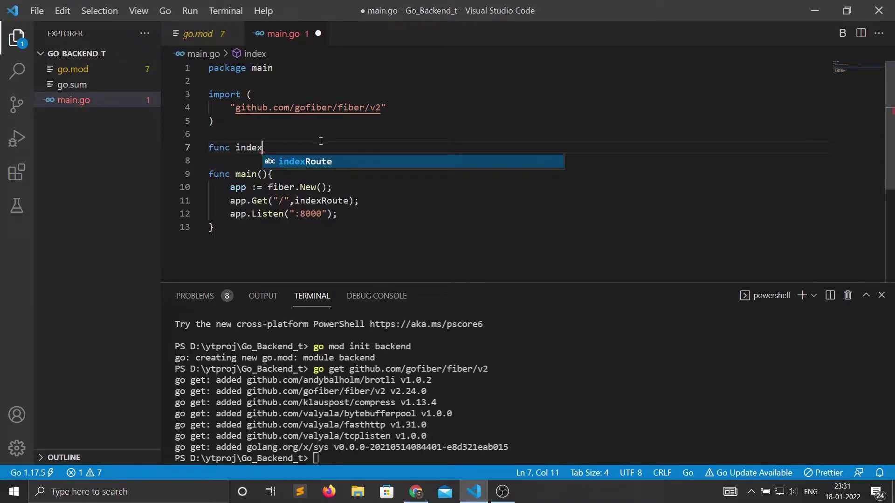
pyautogui.press('Return')
pyautogui.write('(')
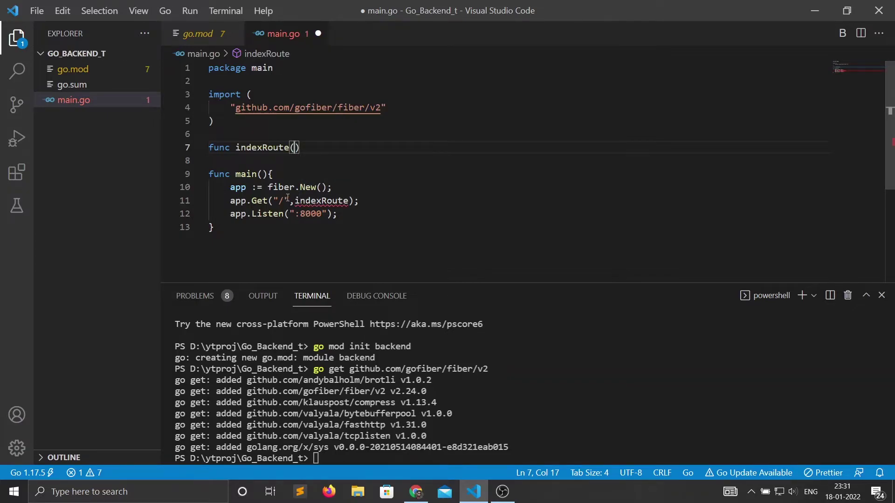
pyautogui.moveTo(290, 200); pyautogui.dragTo(269, 202)
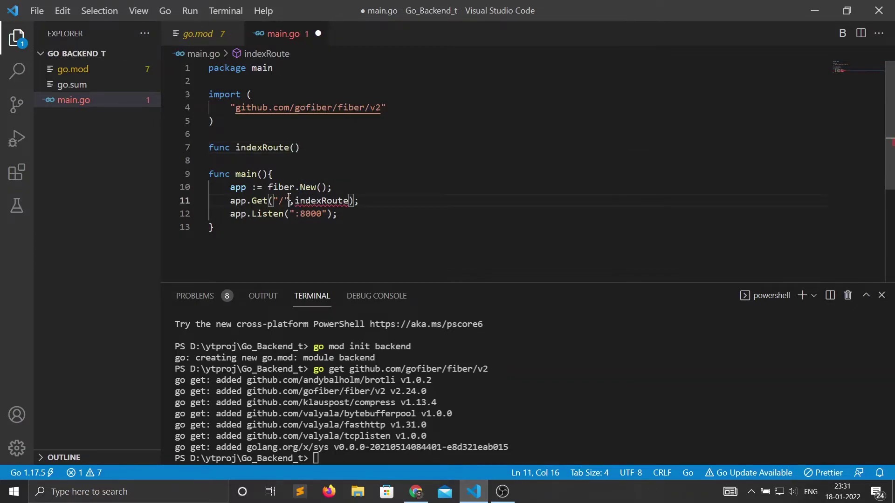
pyautogui.doubleClick(322, 201)
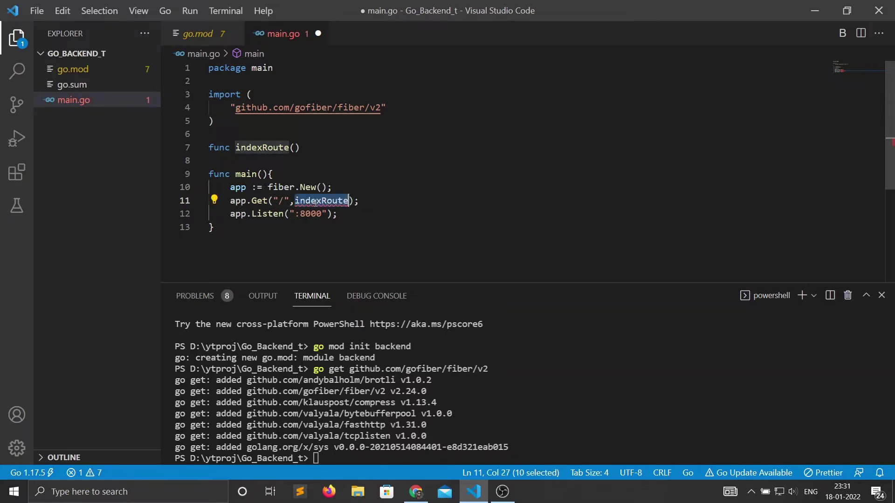
pyautogui.click(293, 148)
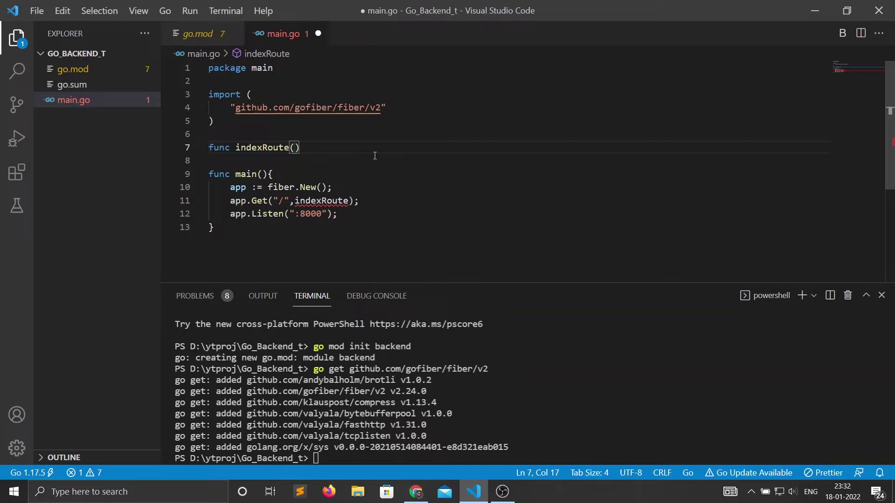
pyautogui.write('x ')
pyautogui.write('*fiber')
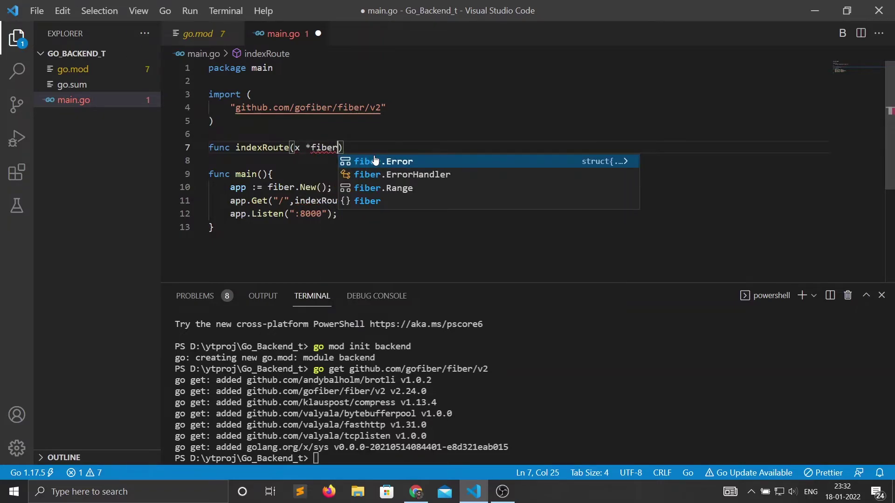
pyautogui.write('.Ct')
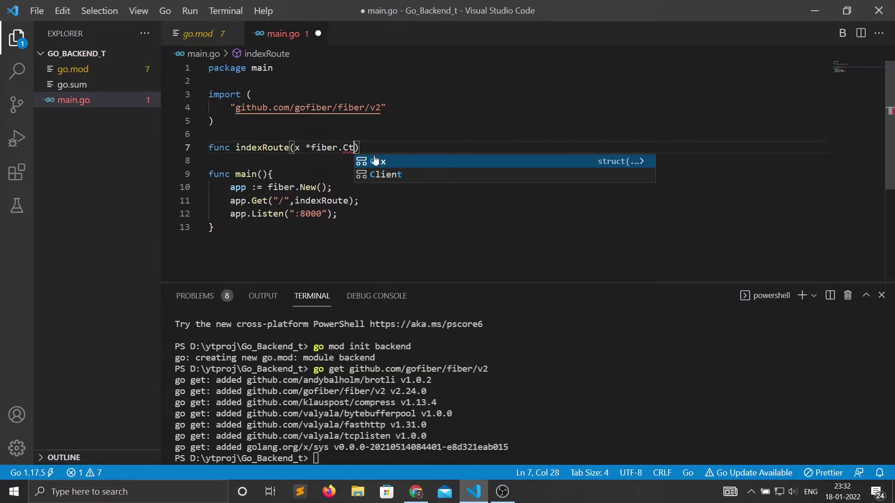
pyautogui.write('x)')
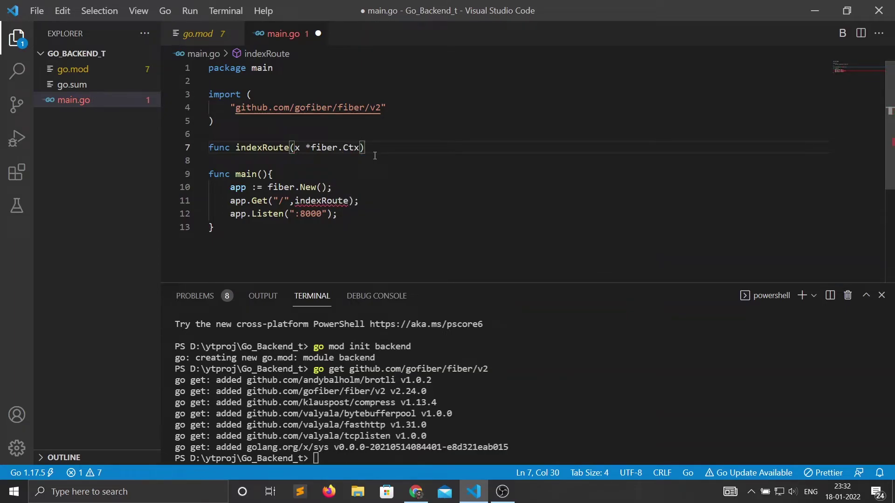
pyautogui.write('error')
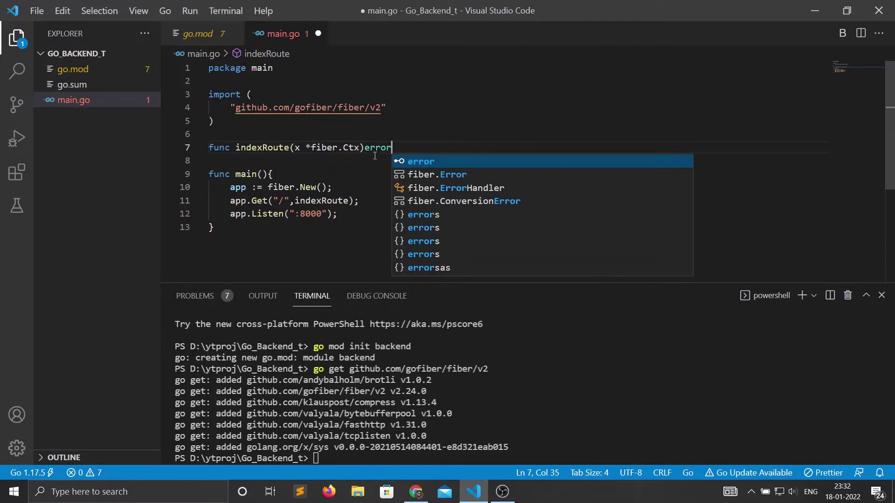
pyautogui.write('{')
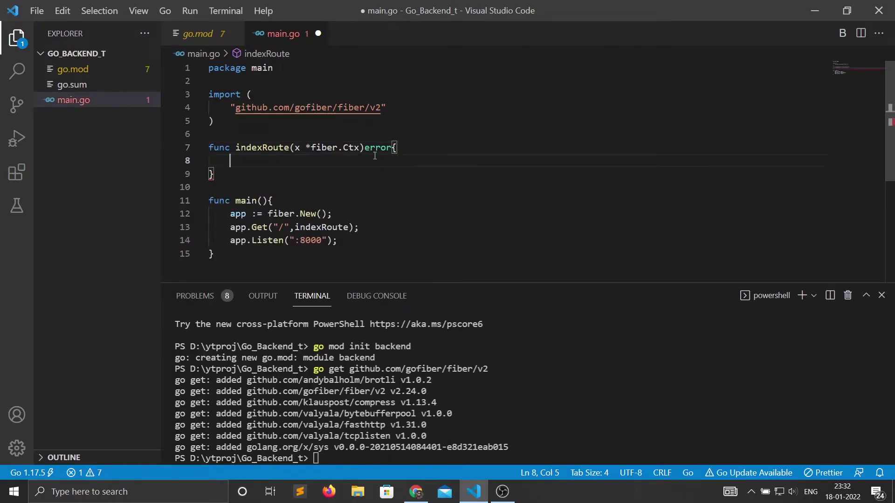
# Open indexRoute's body and rename its parameter x to res
pyautogui.press('Return')
pyautogui.write('return')
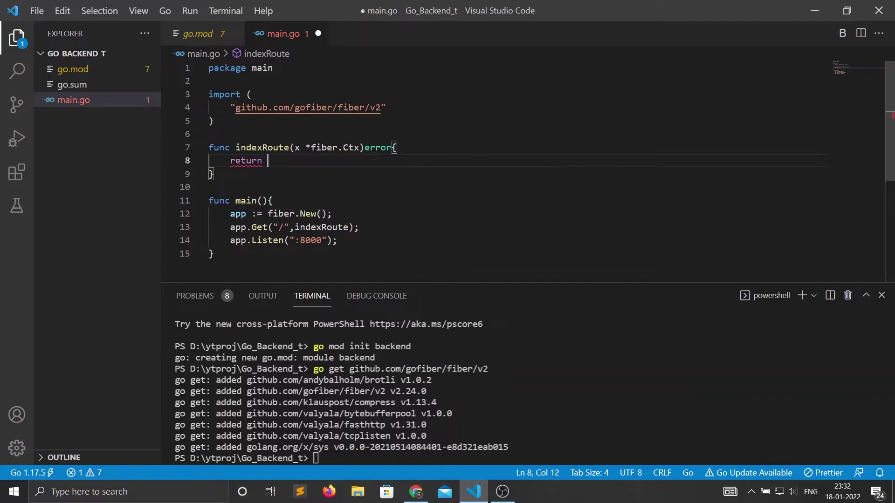
pyautogui.doubleClick(297, 148)
pyautogui.write('res')
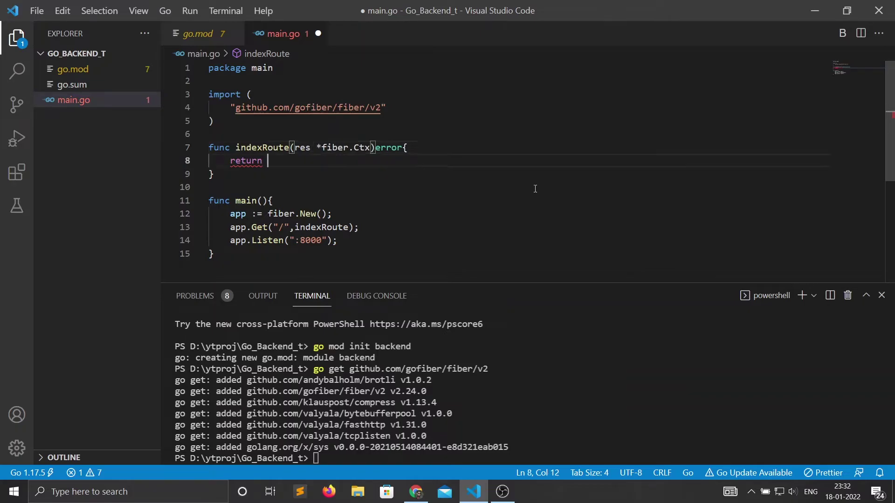
pyautogui.press('Down')
pyautogui.write('res.')
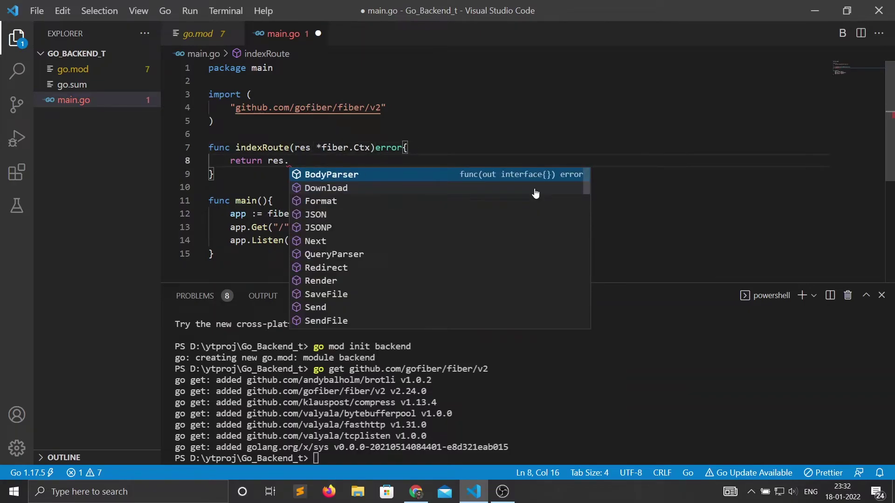
pyautogui.write('SendStr')
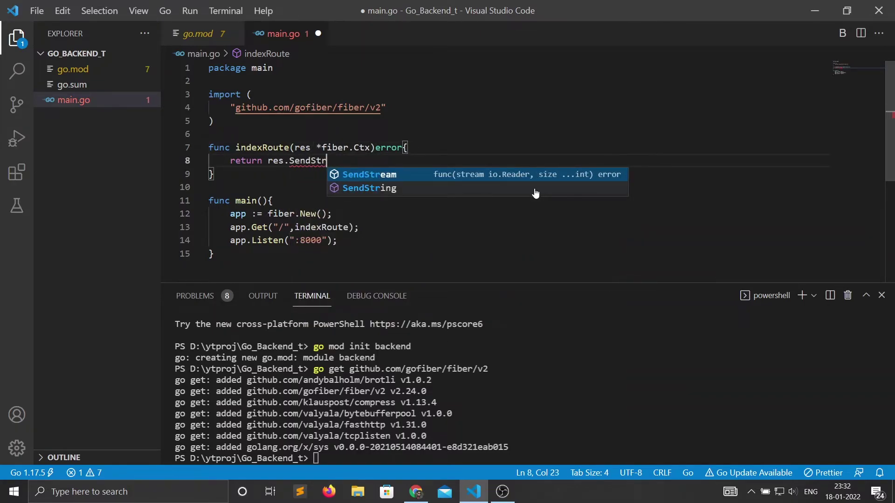
# Make indexRoute return res.SendString("Hello World")
pyautogui.press('Down')
pyautogui.press('Return')
pyautogui.write('"')
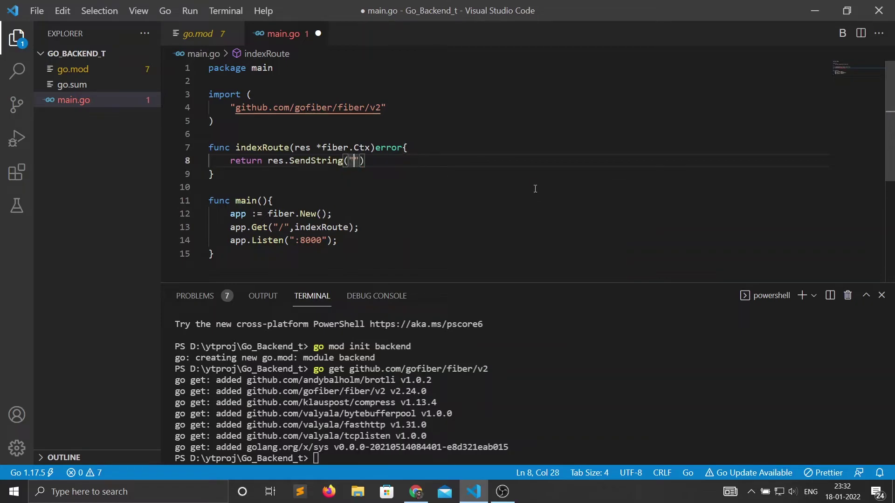
pyautogui.write('llo ')
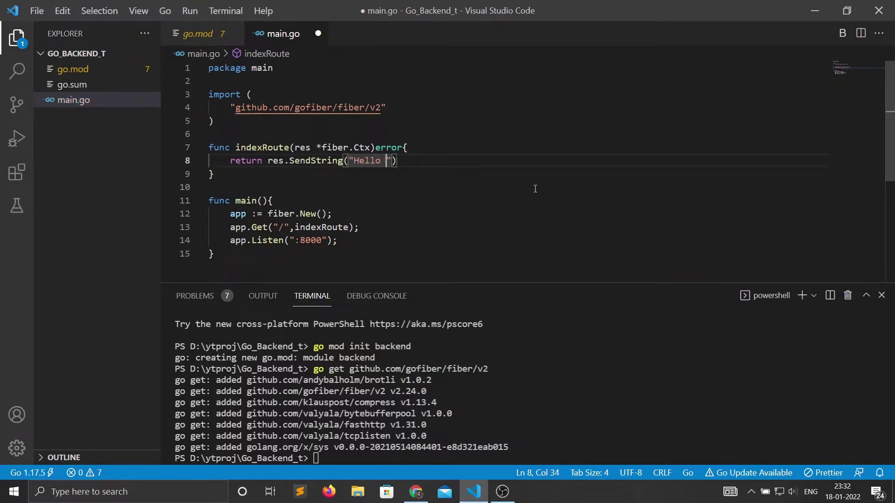
pyautogui.write('World')
pyautogui.press('End')
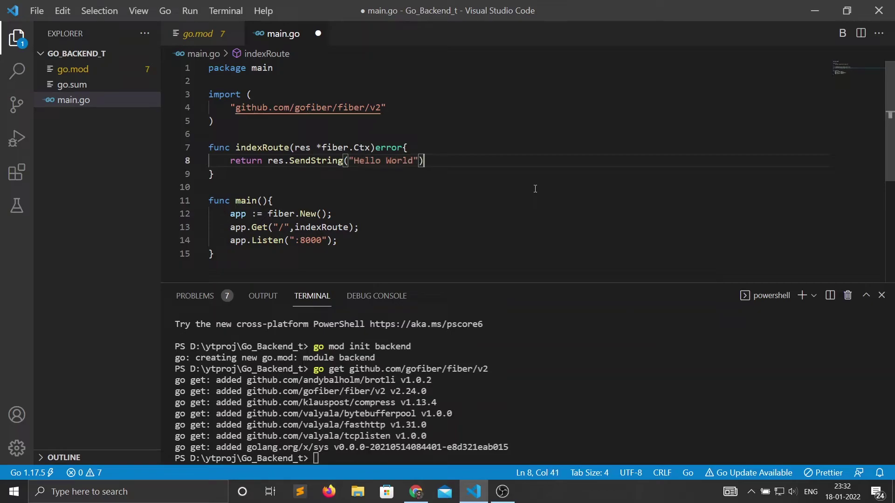
pyautogui.write(';')
pyautogui.moveTo(435, 162); pyautogui.dragTo(268, 161)
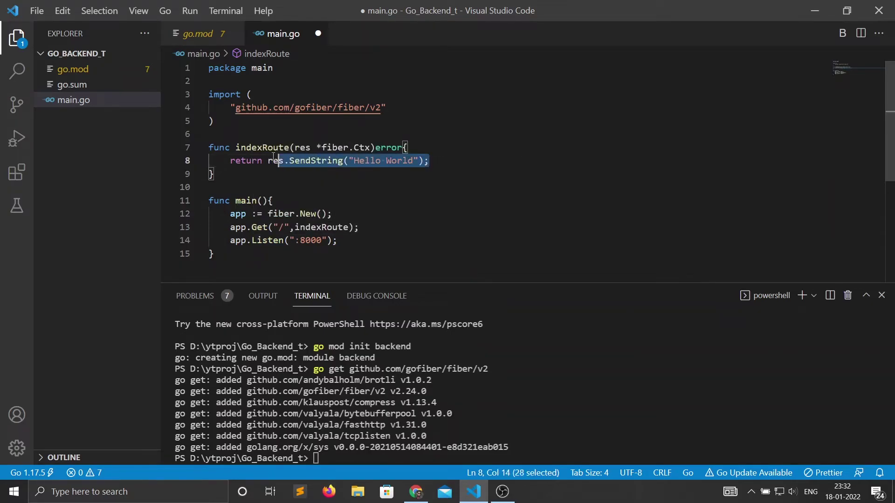
pyautogui.doubleClick(285, 227)
pyautogui.click(392, 241)
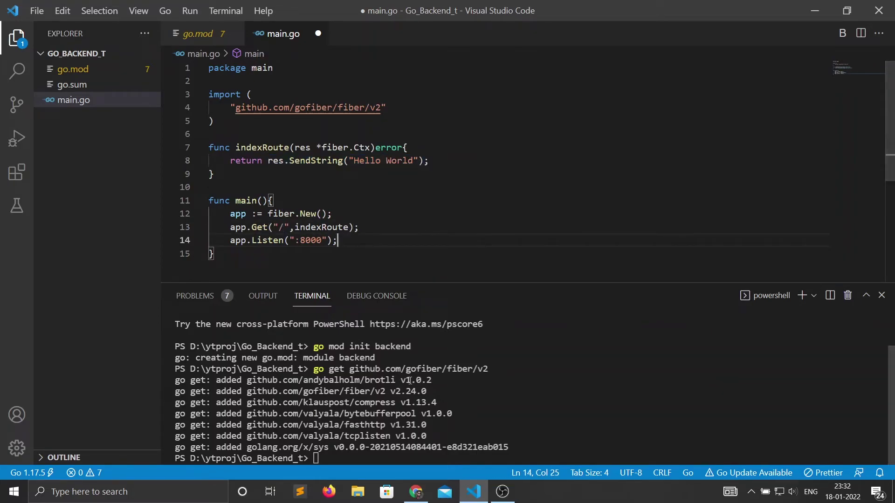
# Save main.go, run 'go run .' and allow the port 8000 server through the firewall
pyautogui.hotkey('ctrl', 's')
pyautogui.click(371, 203)
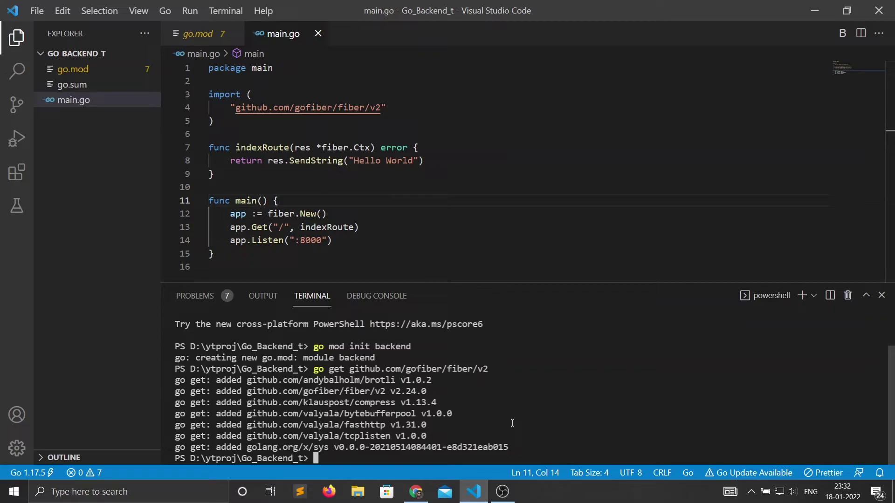
pyautogui.write('go run ')
pyautogui.write('.')
pyautogui.press('Return')
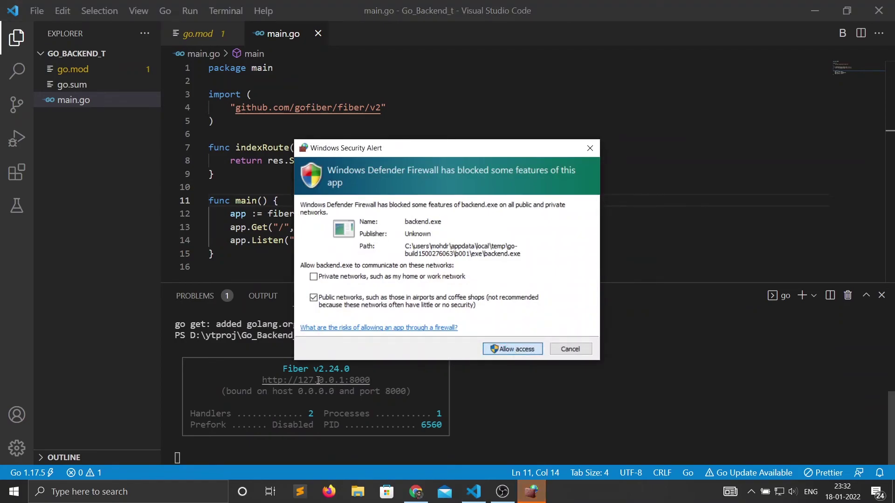
pyautogui.click(479, 352)
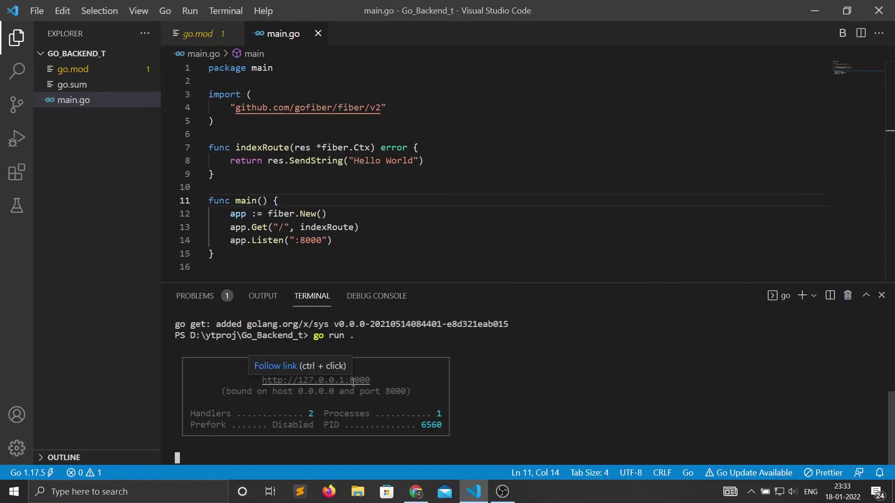
pyautogui.keyDown('ctrl'); pyautogui.click(359, 381); pyautogui.keyUp('ctrl')
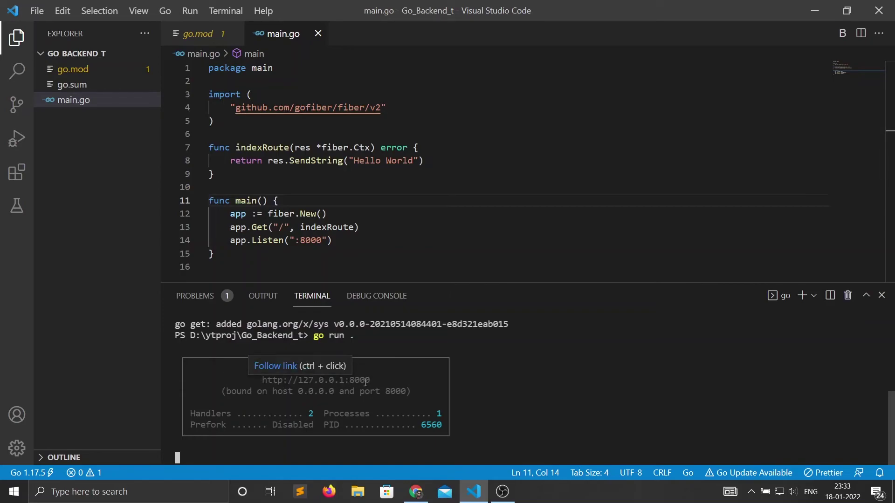
pyautogui.click(414, 490)
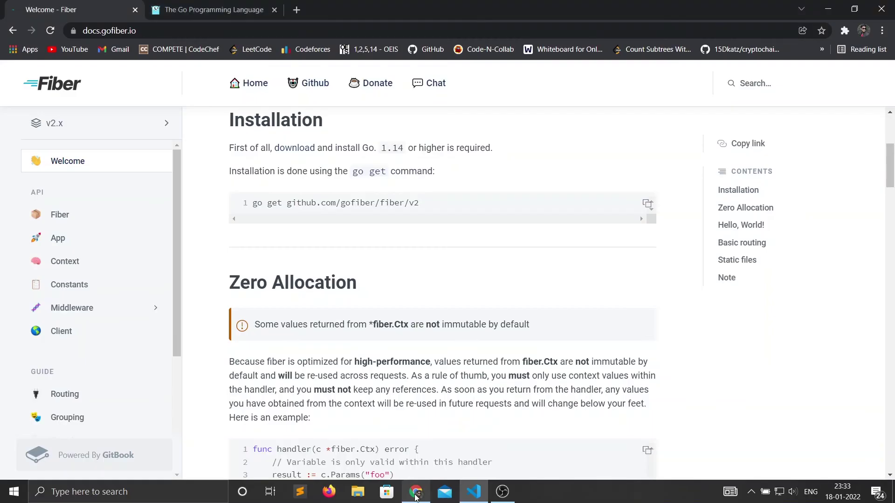
pyautogui.click(296, 10)
pyautogui.write('localhost:5000')
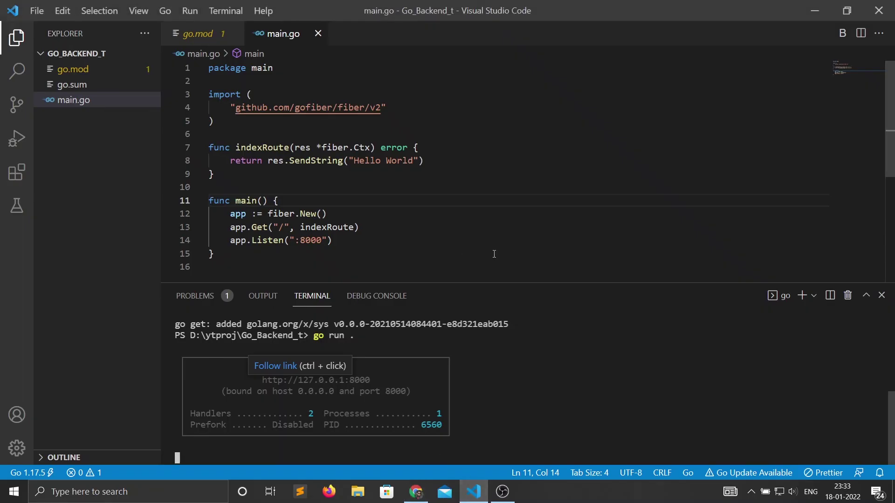
pyautogui.scroll(-5, 336, 215)
pyautogui.scroll(5, 336, 215)
pyautogui.click(237, 178)
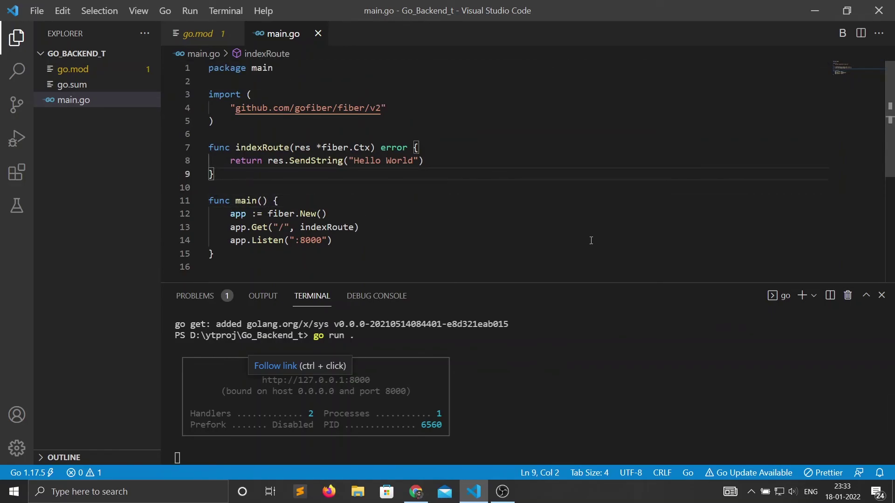